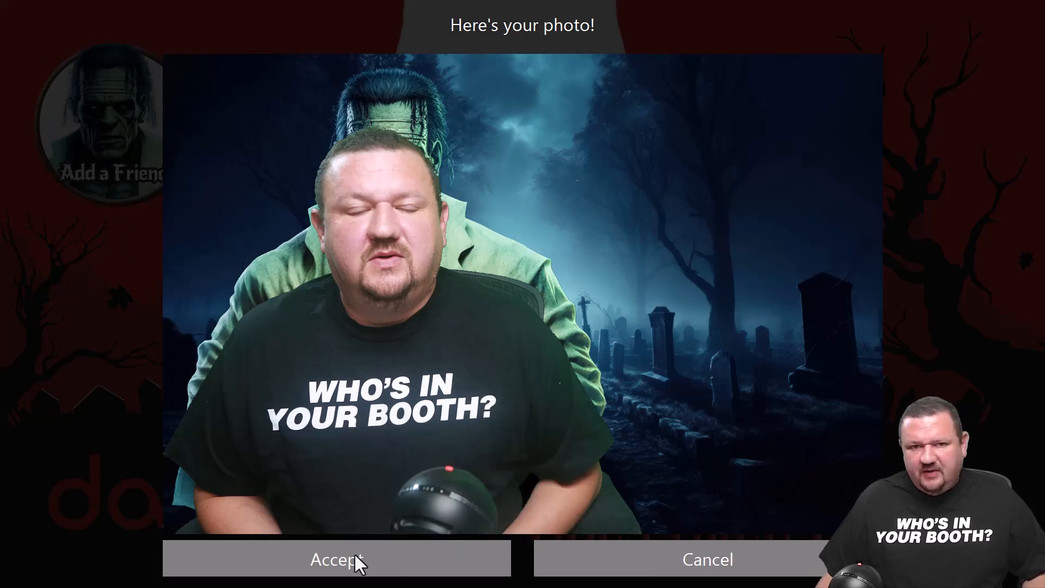
- Accept the captured photo and exit the running booth to return to the event settings
{"action": "left_click", "coordinate": [335, 548]}
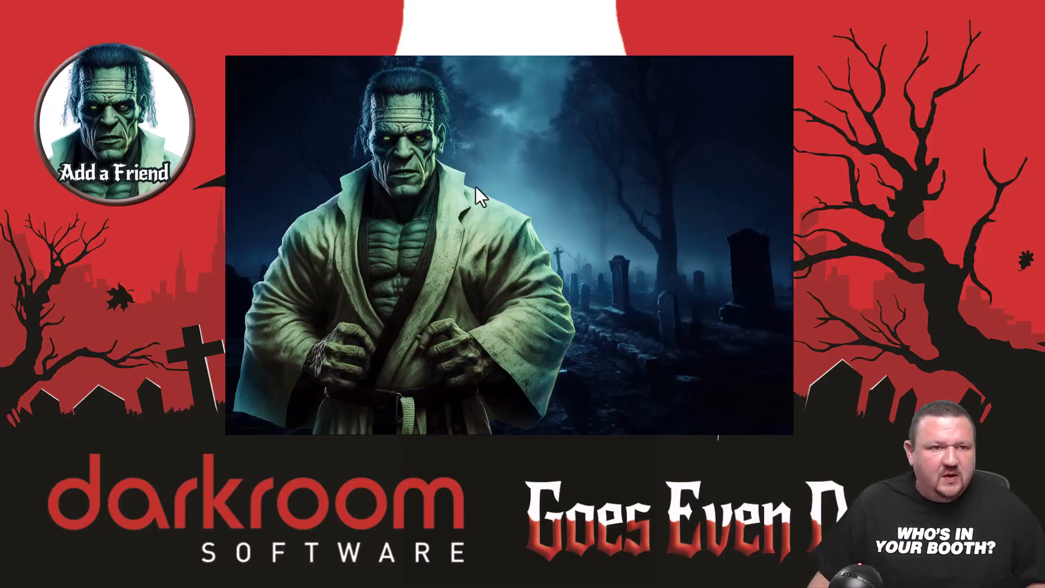
{"action": "key", "text": "Escape"}
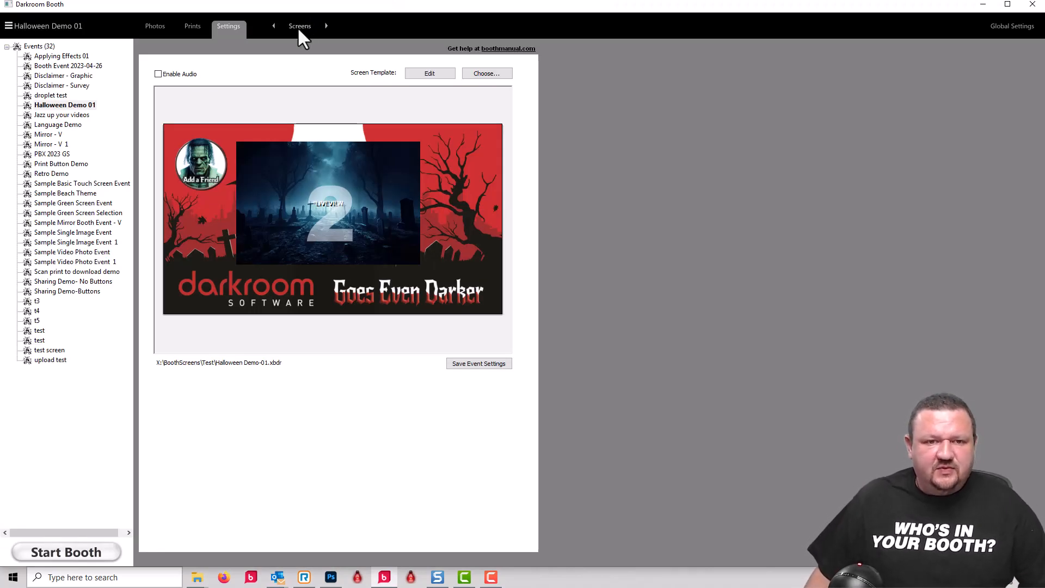
- Create a new horizontal booth screen template with the descriptive name H1-demo
{"action": "left_click", "coordinate": [433, 74]}
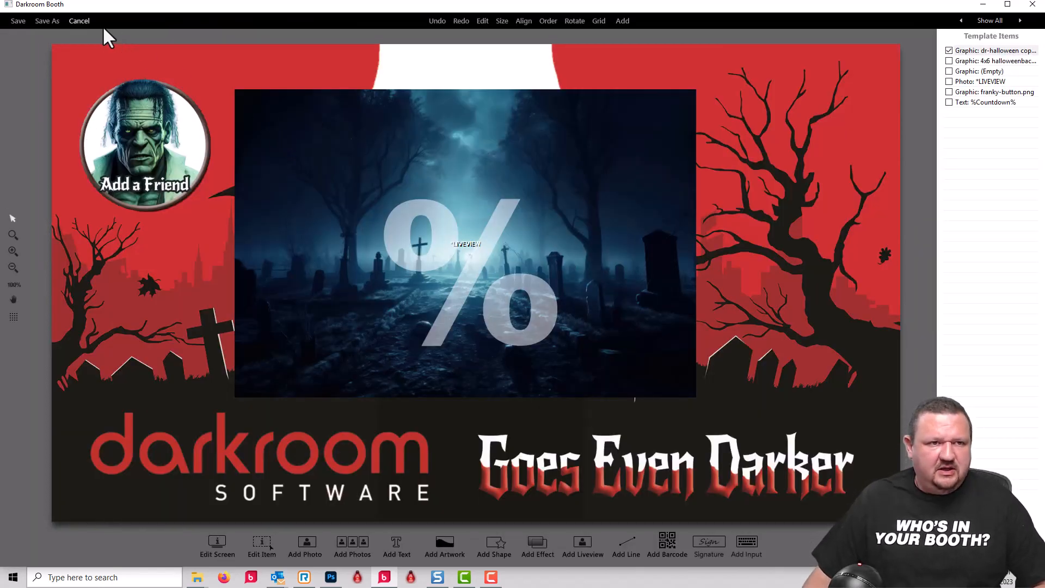
{"action": "left_click", "coordinate": [78, 22]}
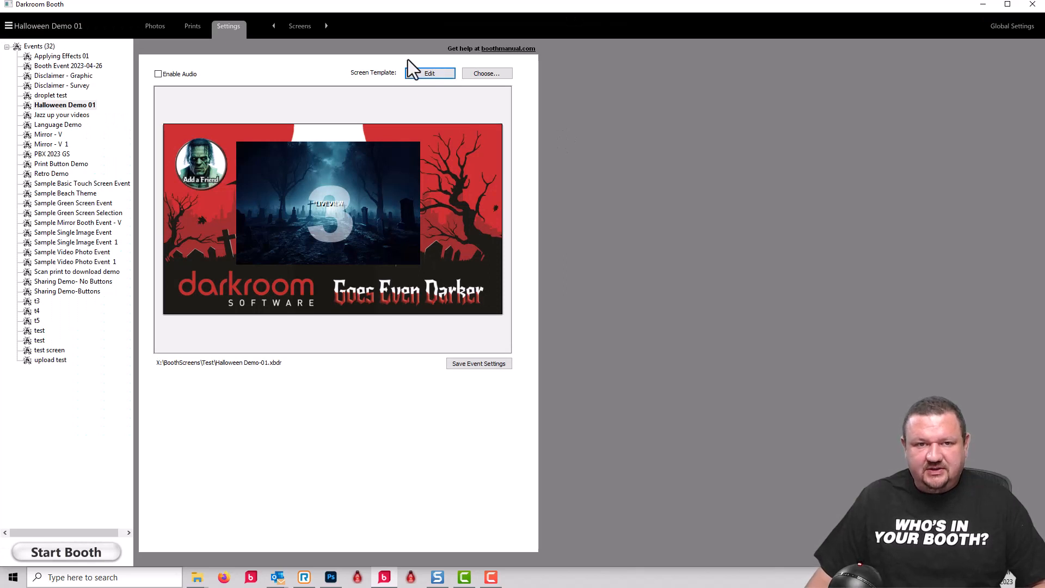
{"action": "left_click", "coordinate": [468, 74]}
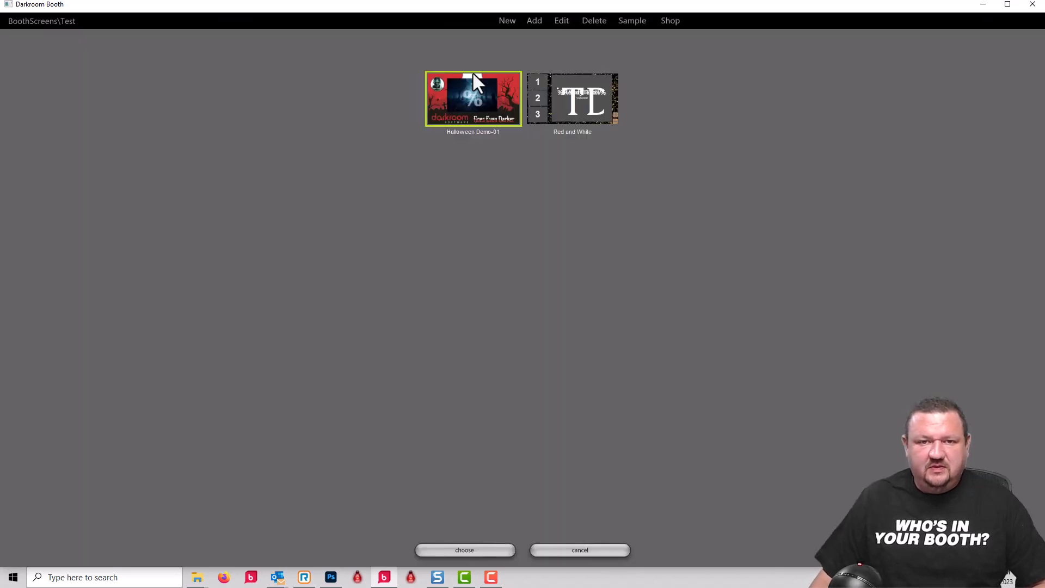
{"action": "left_click", "coordinate": [507, 22]}
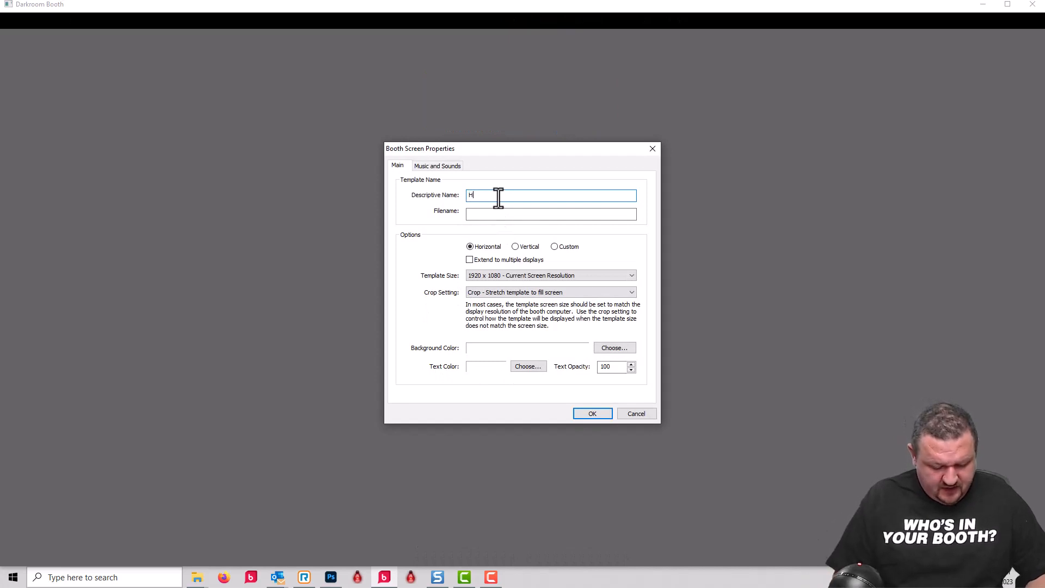
{"action": "type", "text": "H1-demo"}
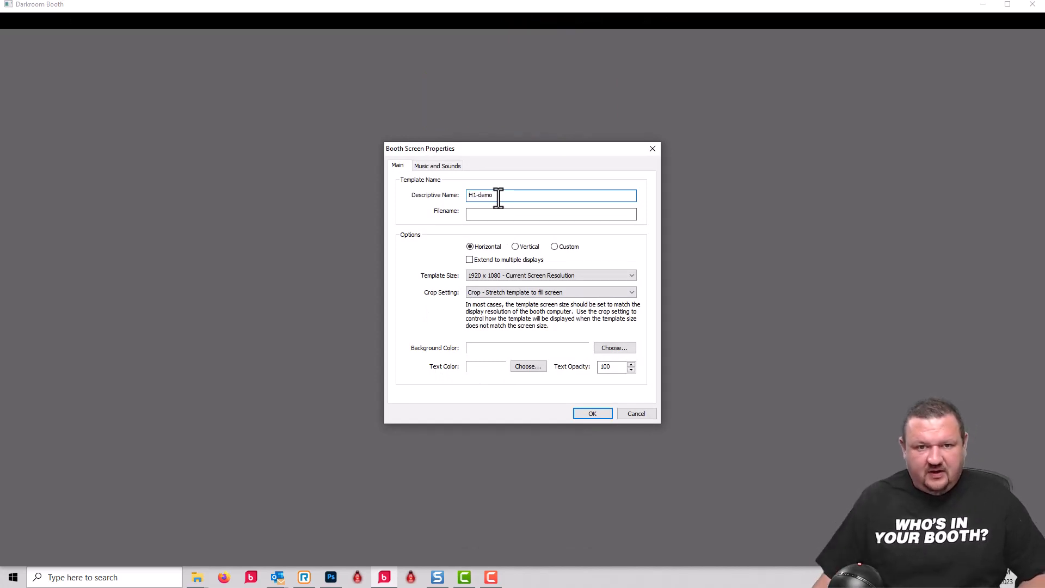
{"action": "left_click", "coordinate": [593, 413]}
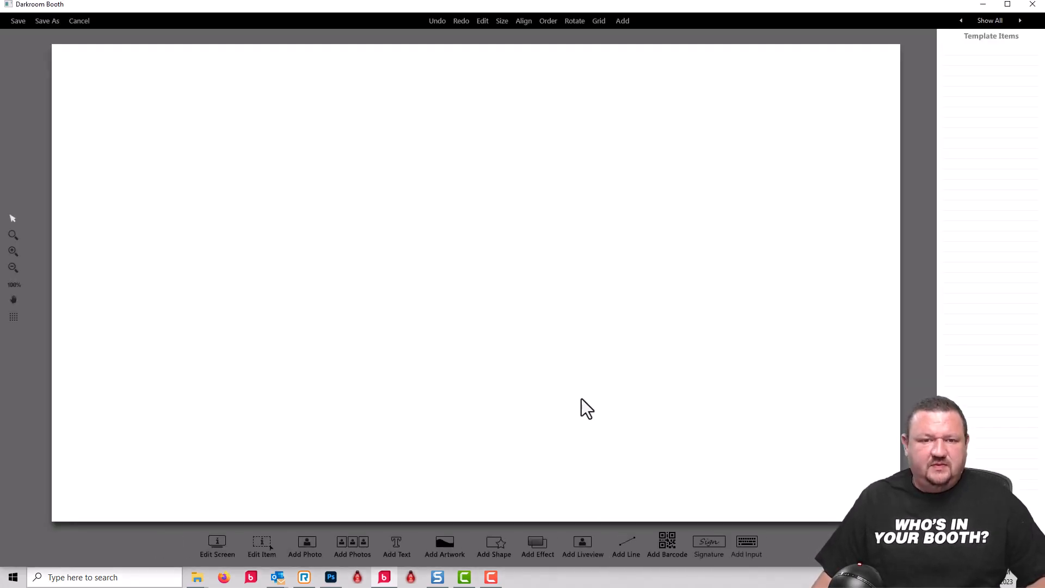
- Add the red DR-goes darker-halloween image from the demo files folder as full-screen background artwork
{"action": "left_click", "coordinate": [449, 542]}
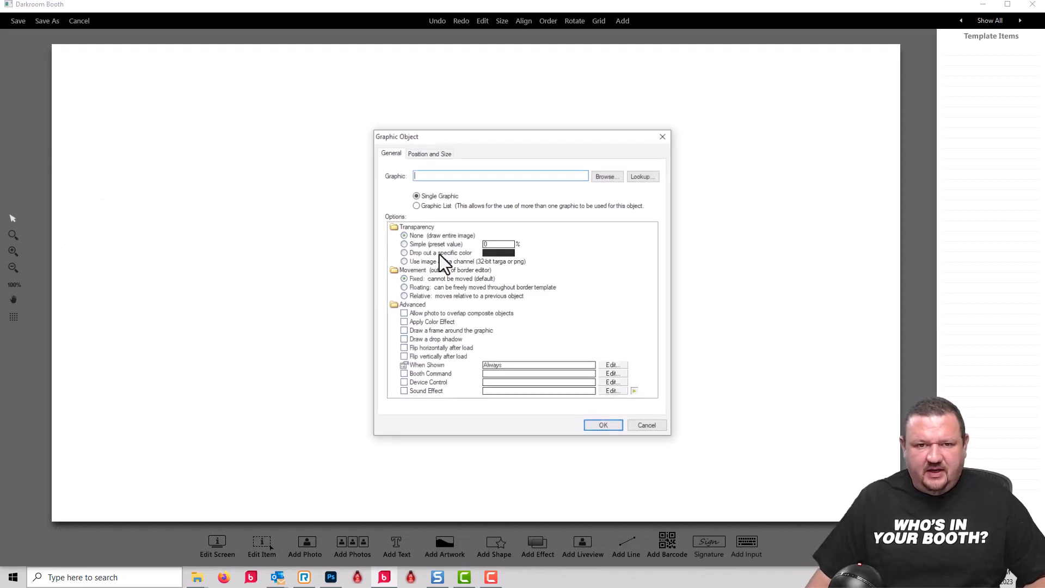
{"action": "left_click", "coordinate": [622, 175]}
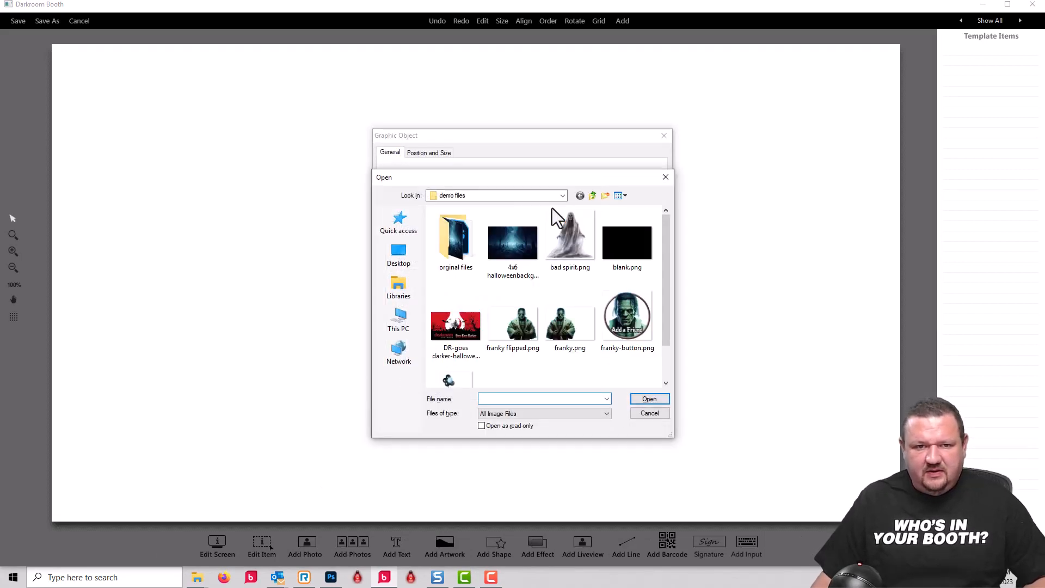
{"action": "left_click", "coordinate": [454, 334]}
{"action": "left_click", "coordinate": [656, 400]}
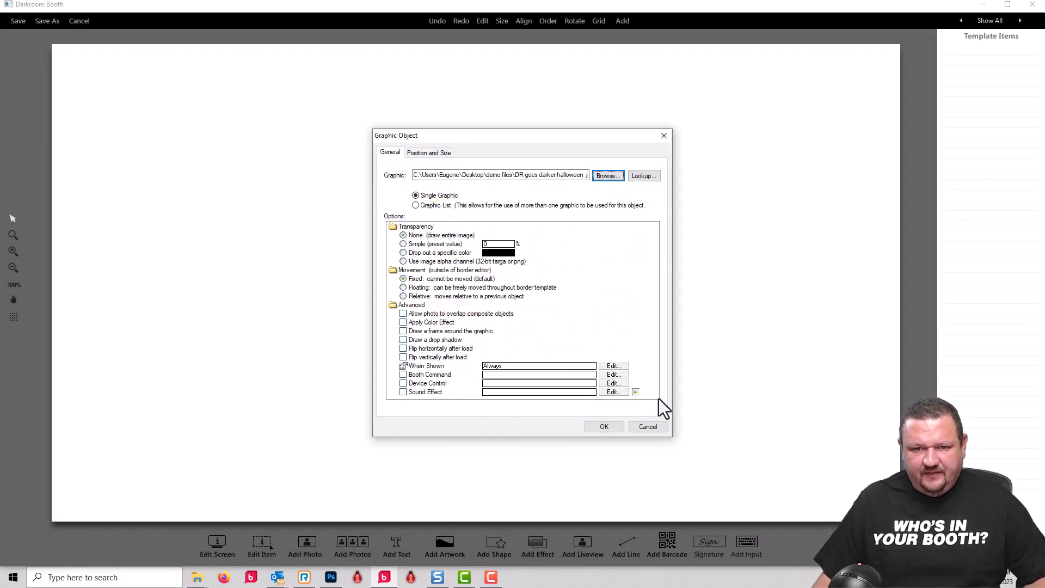
{"action": "left_click", "coordinate": [609, 427]}
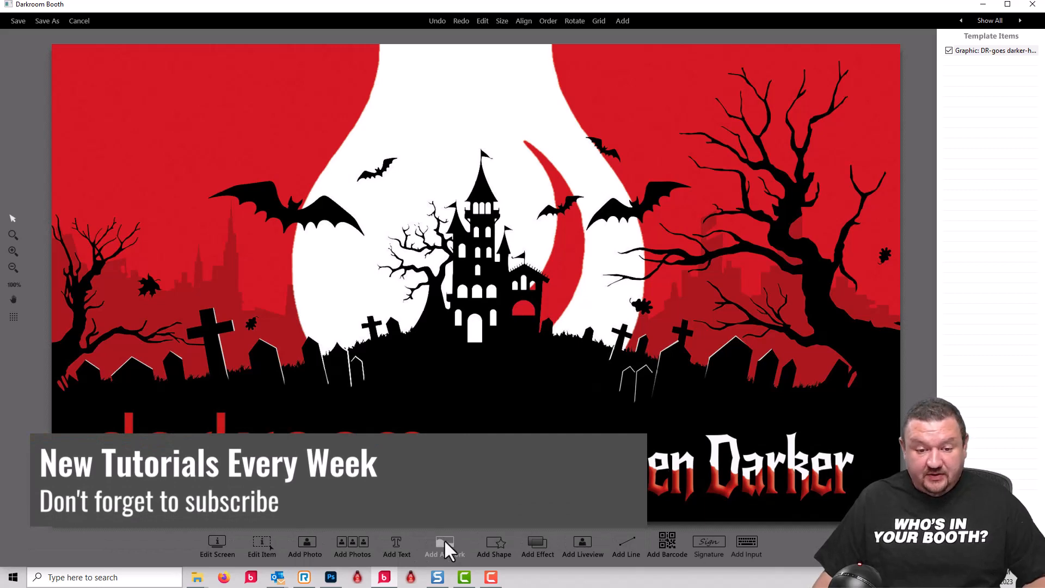
- Add 4x6 halloweenbackground.jpg as artwork, shrink it and place it centred just above the darkroom logo text
{"action": "left_click", "coordinate": [440, 548]}
{"action": "left_click", "coordinate": [606, 176]}
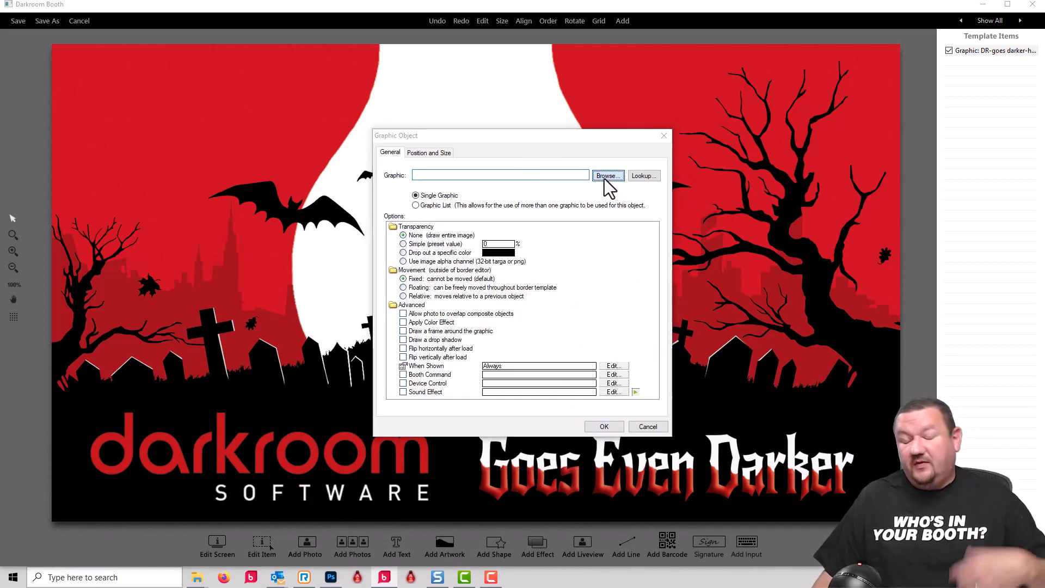
{"action": "left_click", "coordinate": [514, 239]}
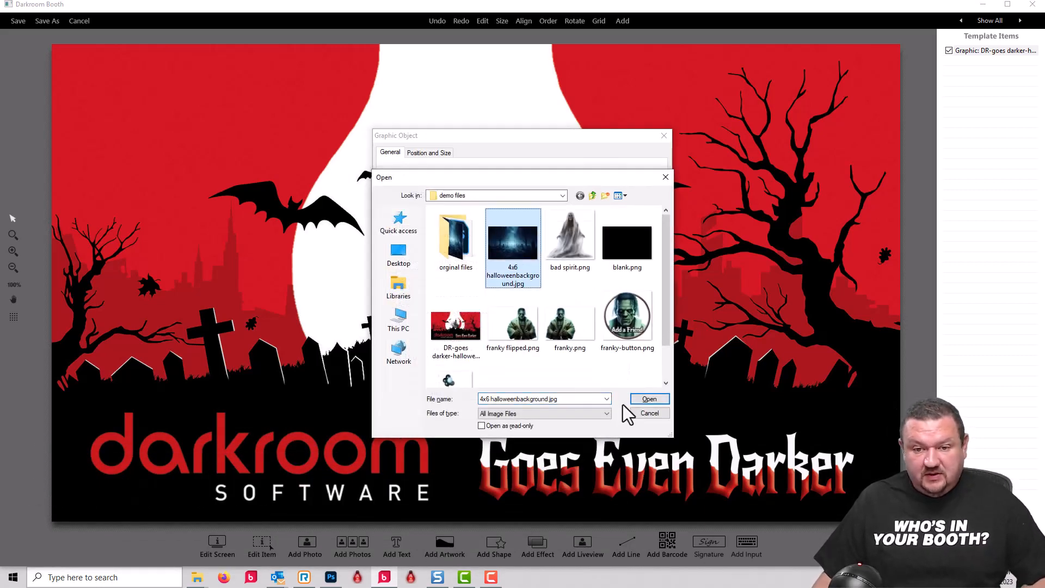
{"action": "left_click", "coordinate": [648, 399]}
{"action": "left_click", "coordinate": [605, 426]}
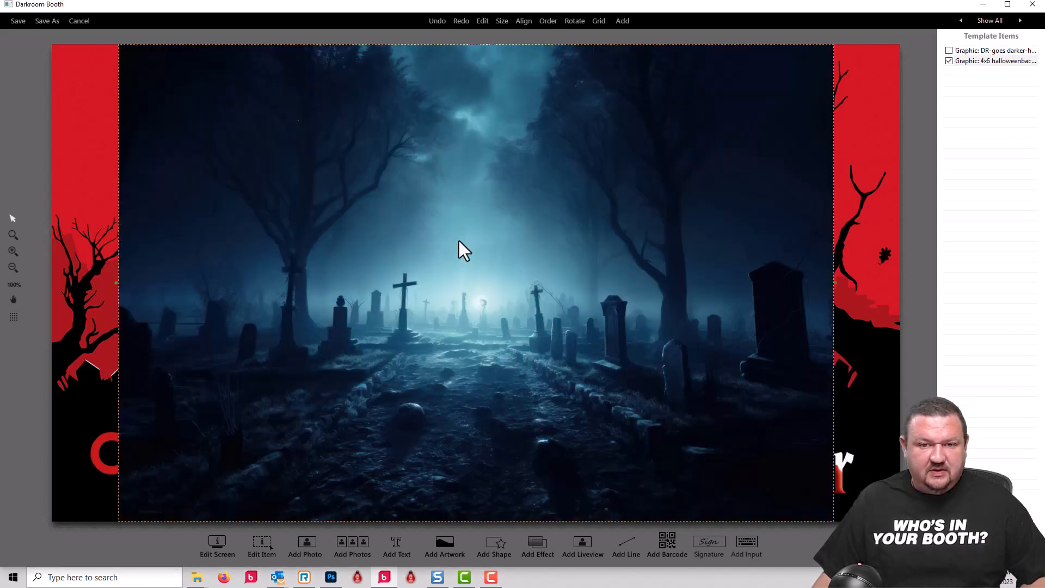
{"action": "scroll", "coordinate": [465, 254], "scroll_direction": "down", "scroll_amount": 1}
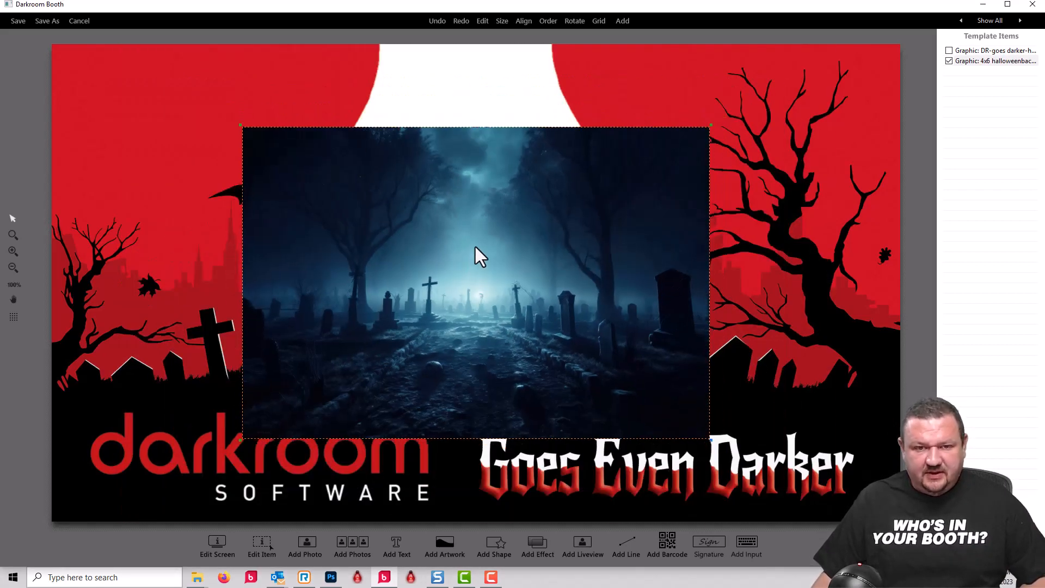
{"action": "left_click_drag", "start_coordinate": [475, 247], "coordinate": [475, 225]}
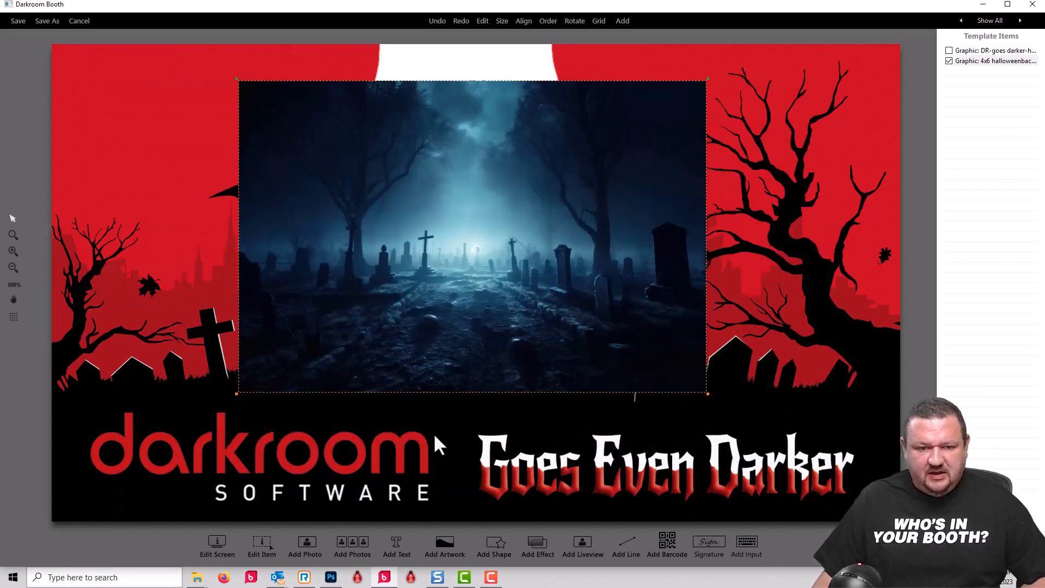
- Add a liveview object, shrink it to about the graveyard image's size and move it over that image
{"action": "left_click", "coordinate": [581, 543]}
{"action": "left_click", "coordinate": [604, 427]}
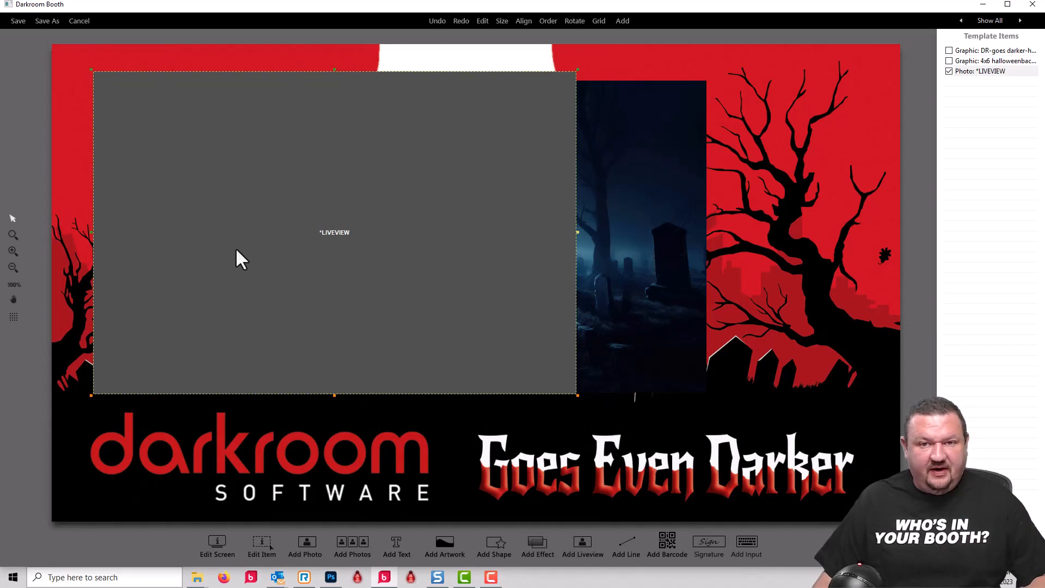
{"action": "scroll", "coordinate": [235, 247], "scroll_direction": "down", "scroll_amount": 1}
{"action": "left_click_drag", "start_coordinate": [231, 243], "coordinate": [372, 271]}
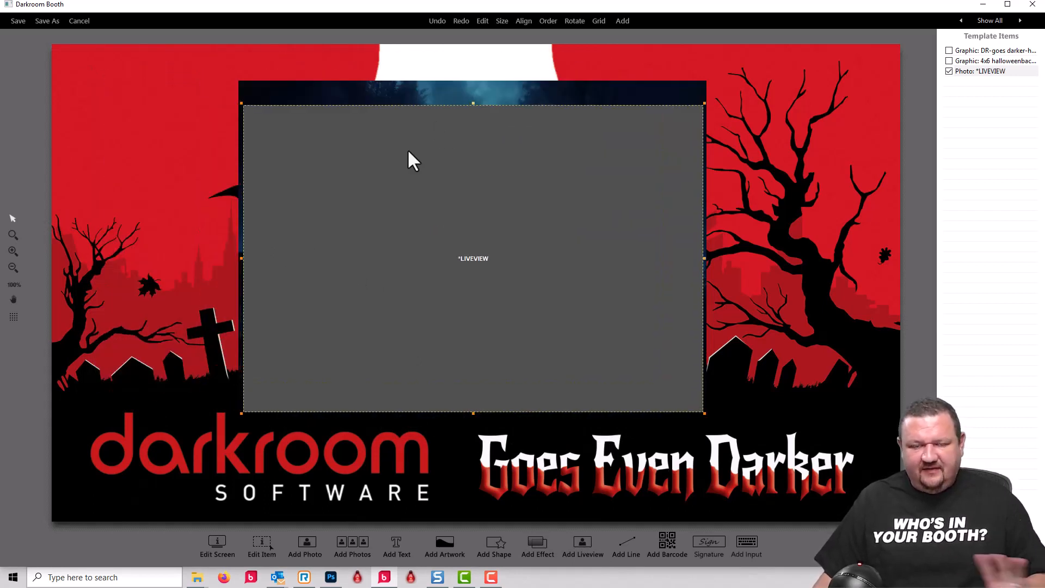
- Start a new artwork object that uses a graphic list and name the list friend
{"action": "left_click", "coordinate": [444, 544]}
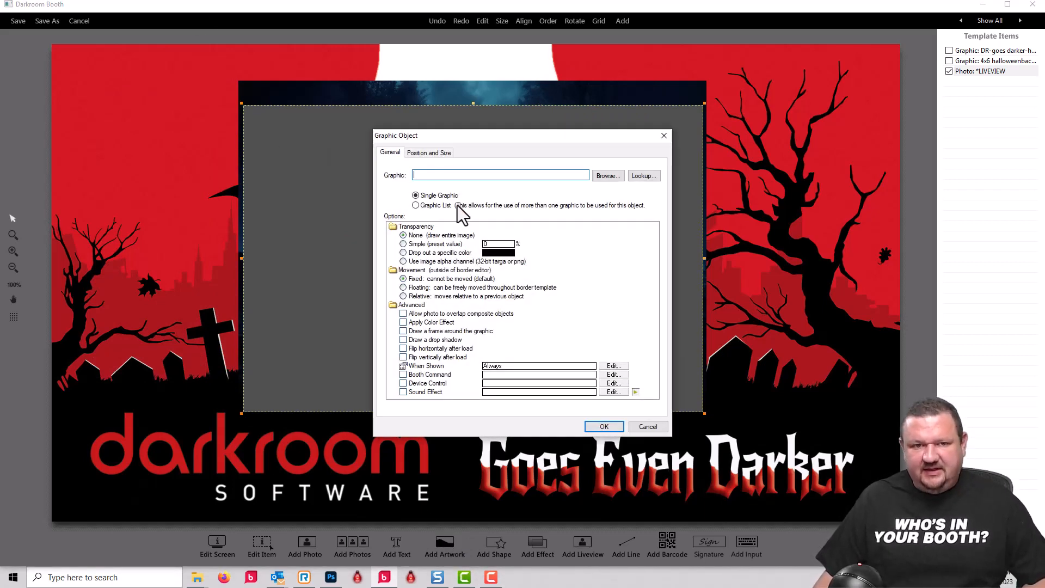
{"action": "left_click", "coordinate": [417, 206]}
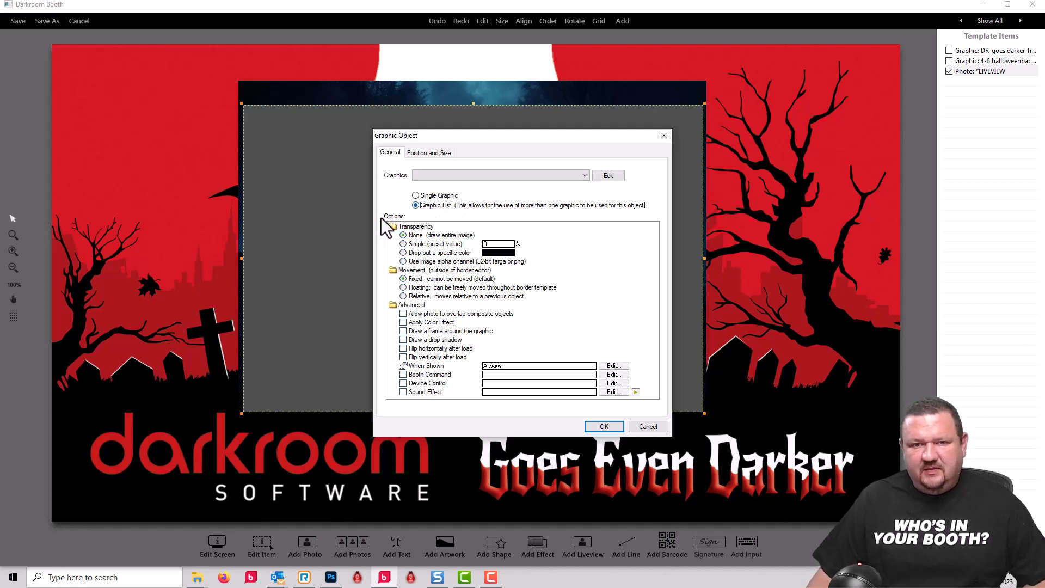
{"action": "left_click", "coordinate": [608, 175]}
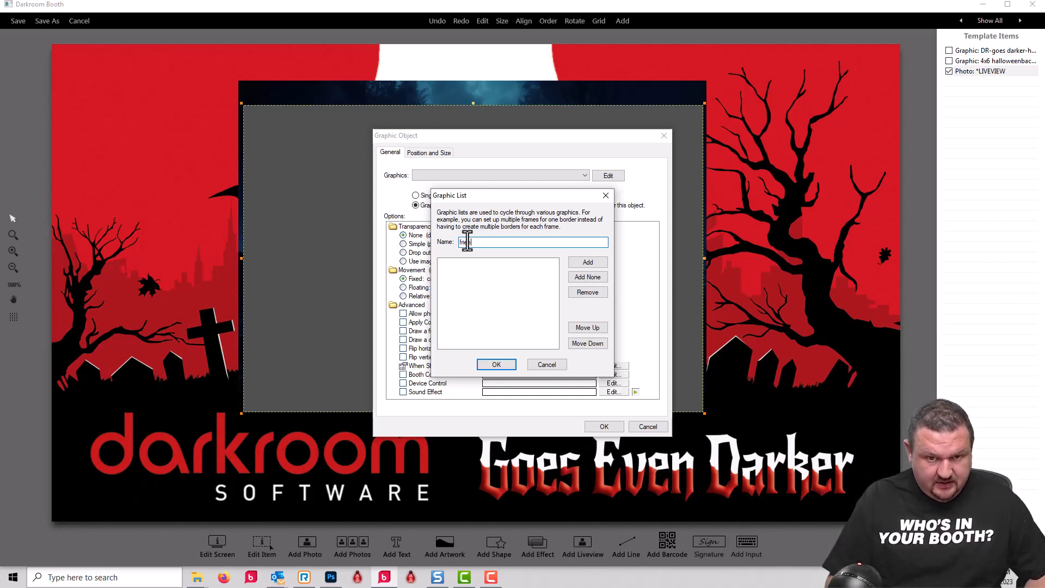
{"action": "type", "text": "d"}
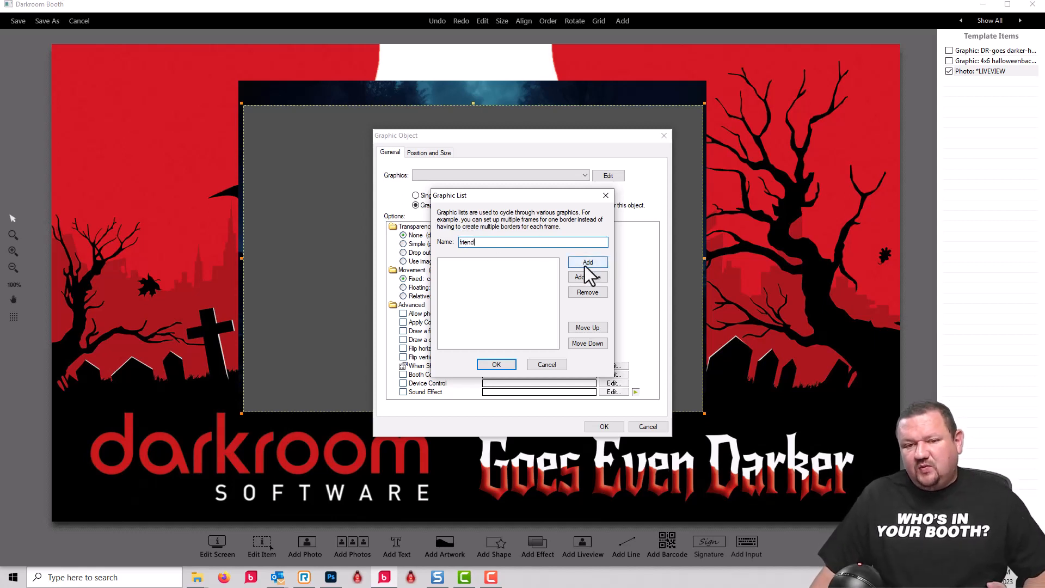
- Try an empty entry in the friend graphic list, then remove it
{"action": "left_click", "coordinate": [582, 277]}
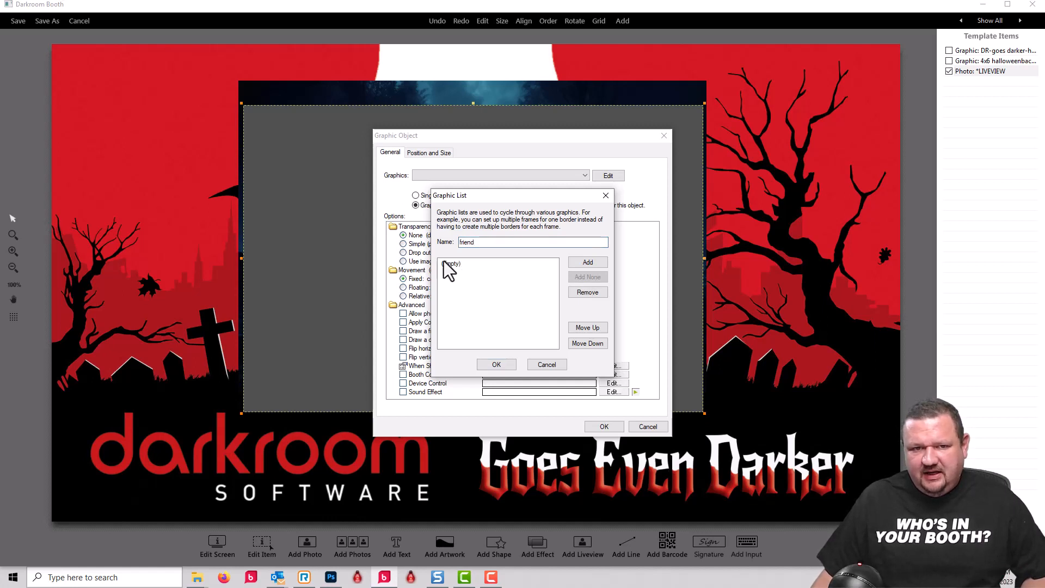
{"action": "left_click_drag", "start_coordinate": [481, 201], "coordinate": [568, 220]}
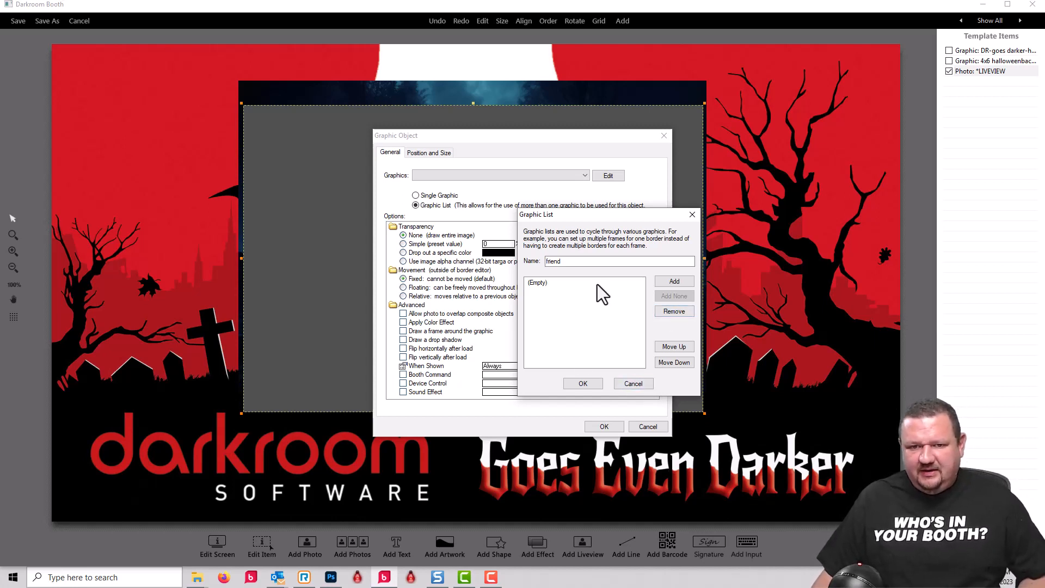
{"action": "left_click", "coordinate": [542, 283]}
{"action": "left_click", "coordinate": [683, 312]}
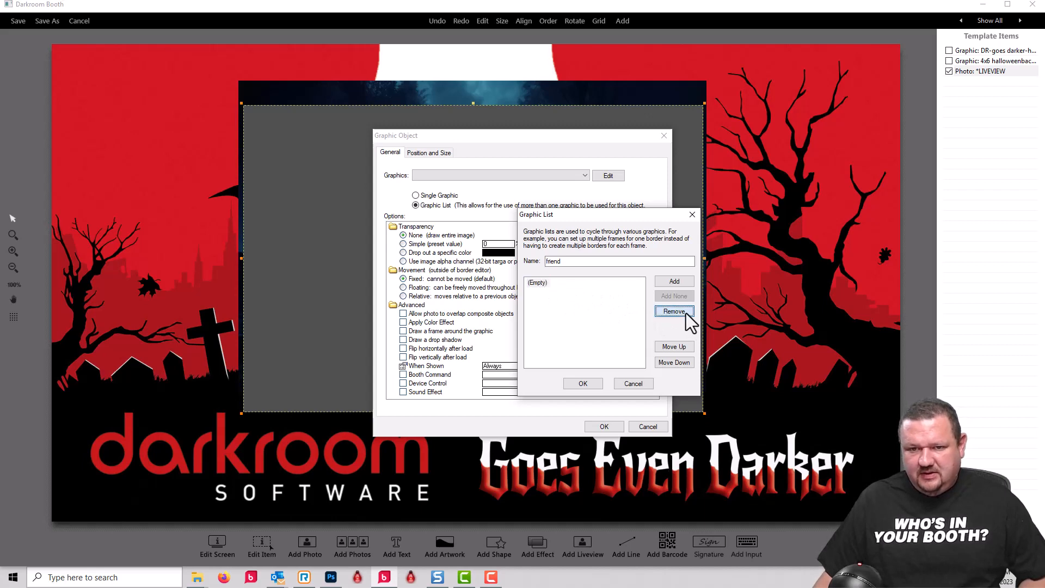
- Add blank.png and franky.png to the friend graphic list and place the list graphic on the screen template
{"action": "left_click", "coordinate": [672, 282]}
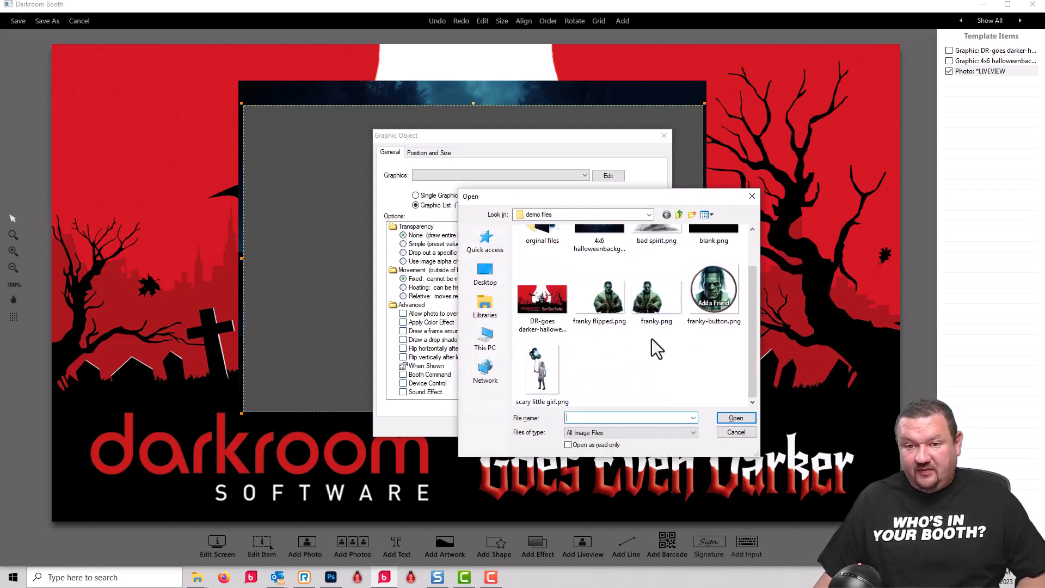
{"action": "left_click", "coordinate": [720, 276]}
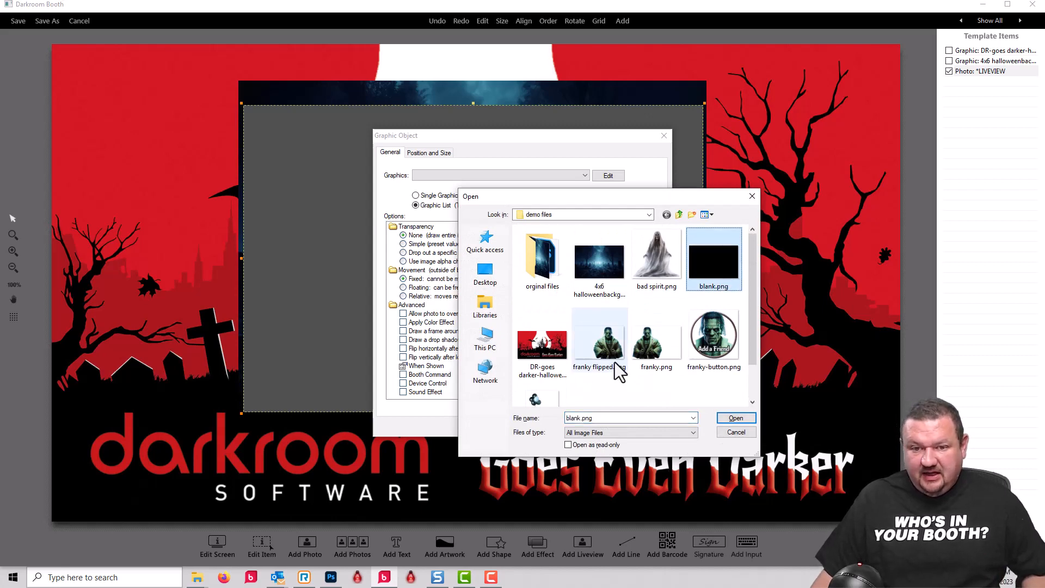
{"action": "left_click", "coordinate": [654, 353], "text": "ctrl"}
{"action": "left_click", "coordinate": [735, 417]}
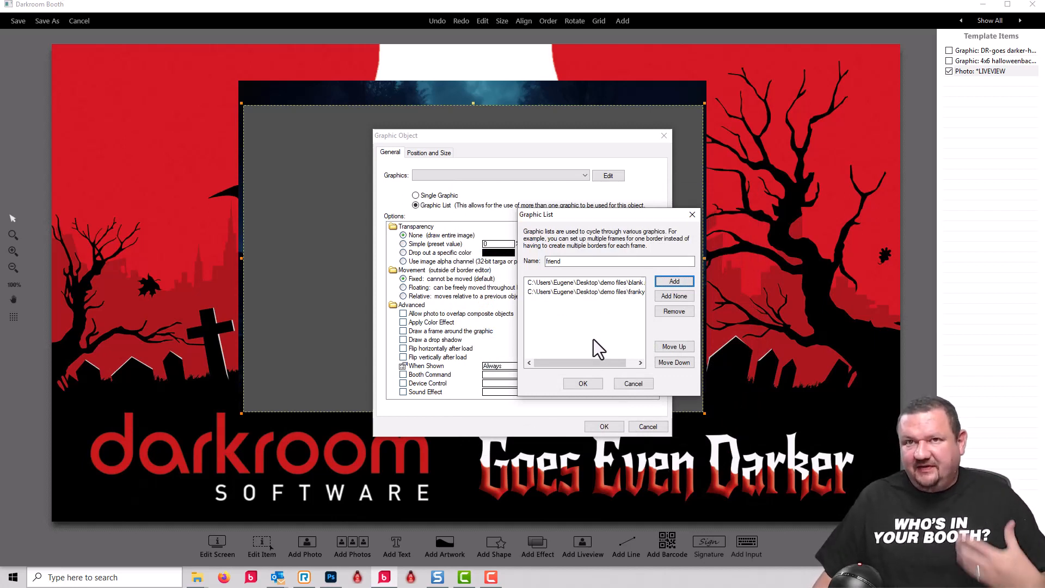
{"action": "left_click", "coordinate": [582, 383]}
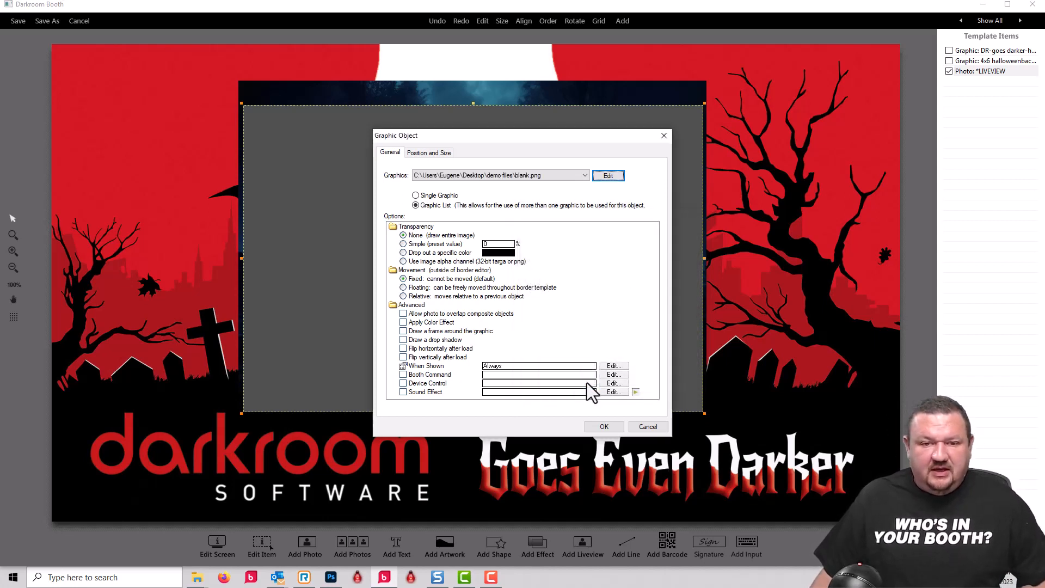
{"action": "left_click", "coordinate": [607, 427]}
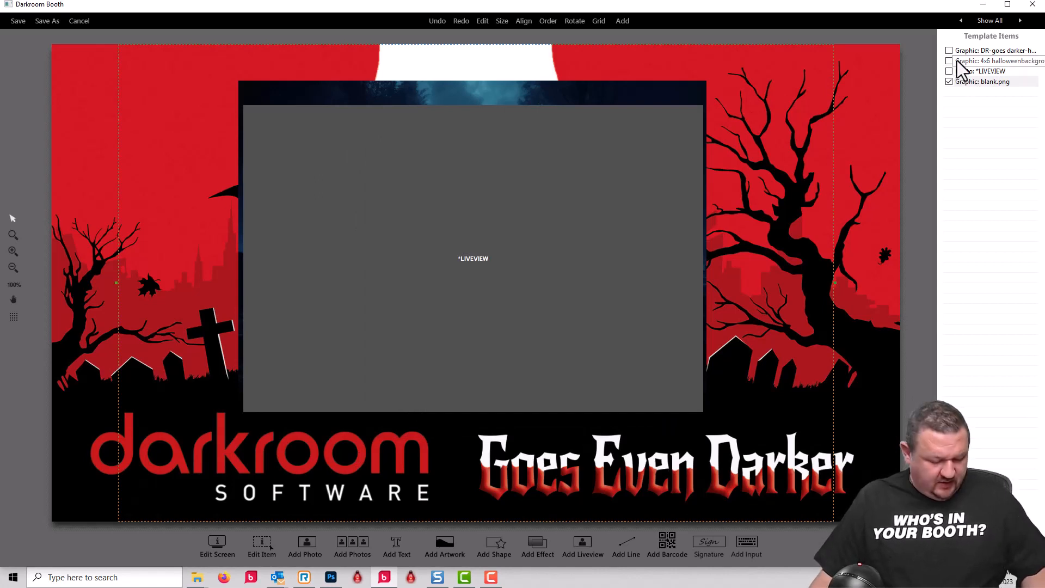
{"action": "left_click", "coordinate": [978, 61]}
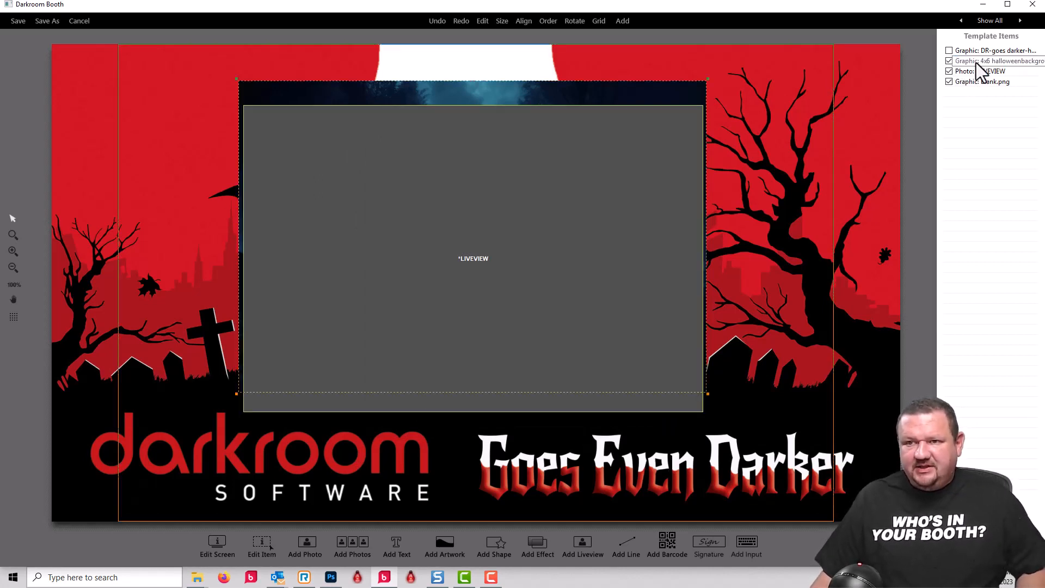
{"action": "right_click", "coordinate": [984, 59]}
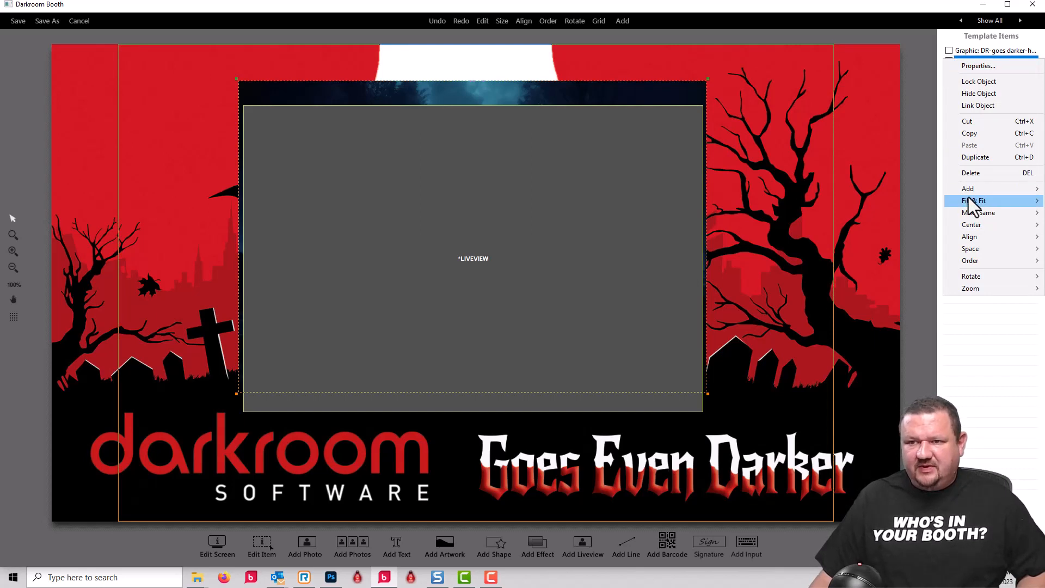
{"action": "left_click", "coordinate": [910, 9]}
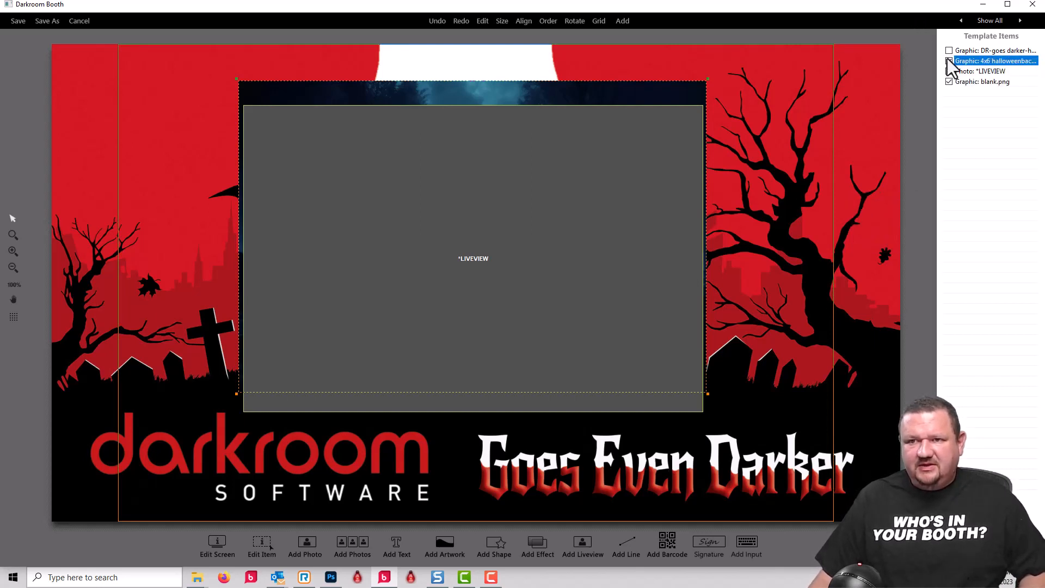
- Match the position and size of the liveview and the blank.png list graphic to the graveyard background image
{"action": "left_click", "coordinate": [982, 81]}
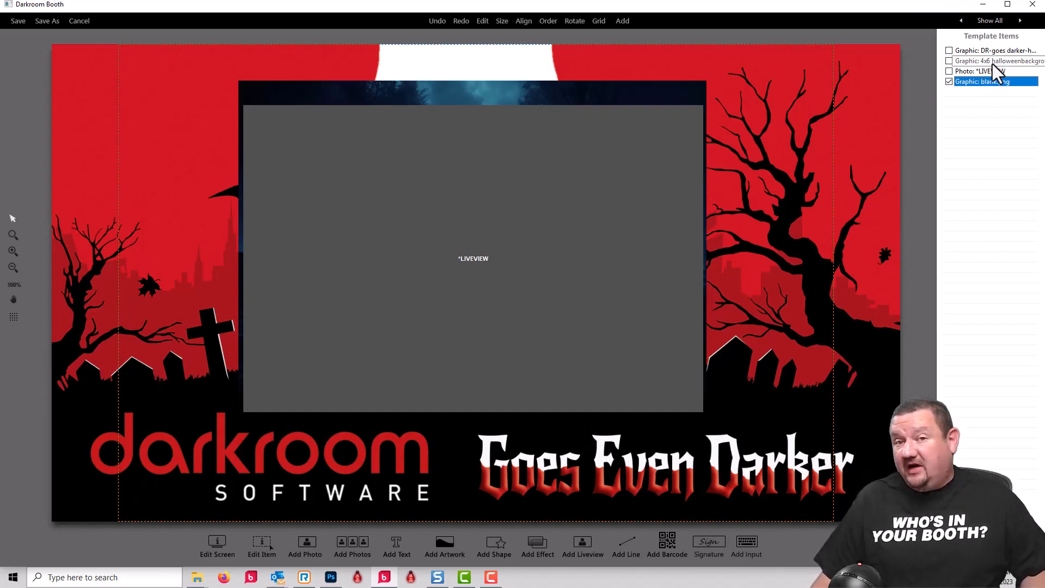
{"action": "left_click", "coordinate": [991, 62], "text": "shift"}
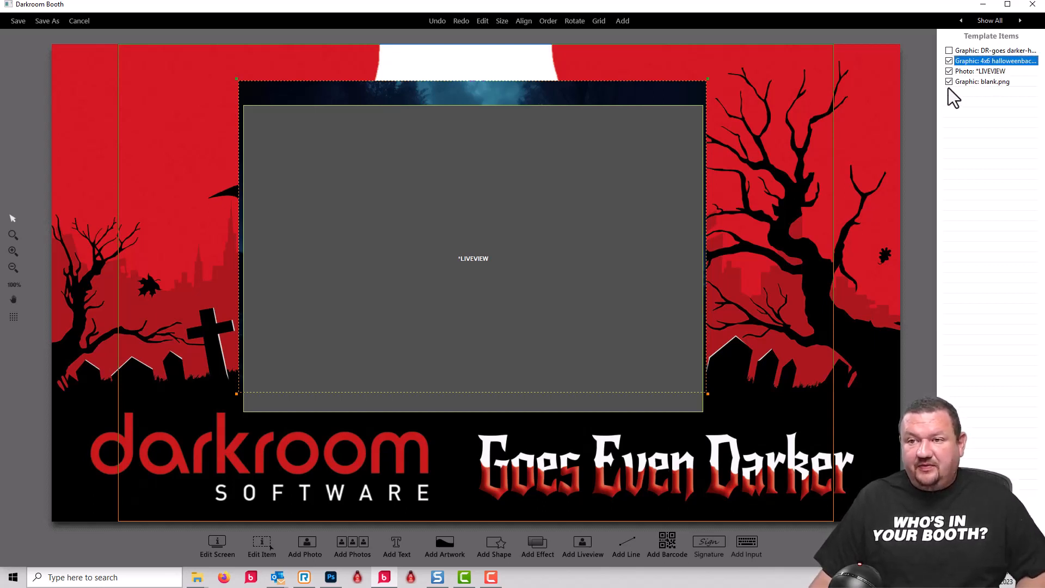
{"action": "right_click", "coordinate": [1001, 62]}
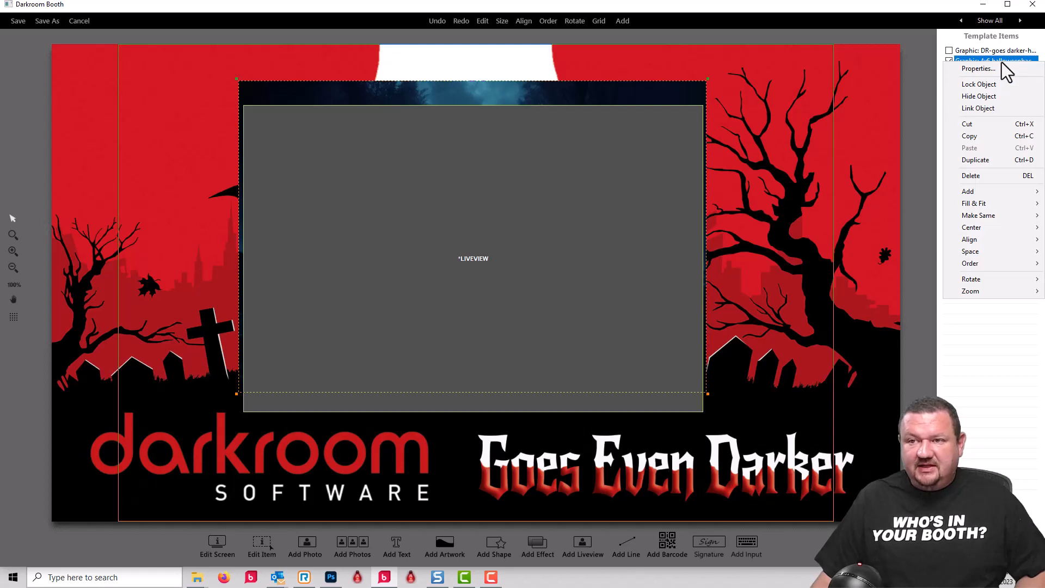
{"action": "mouse_move", "coordinate": [972, 211]}
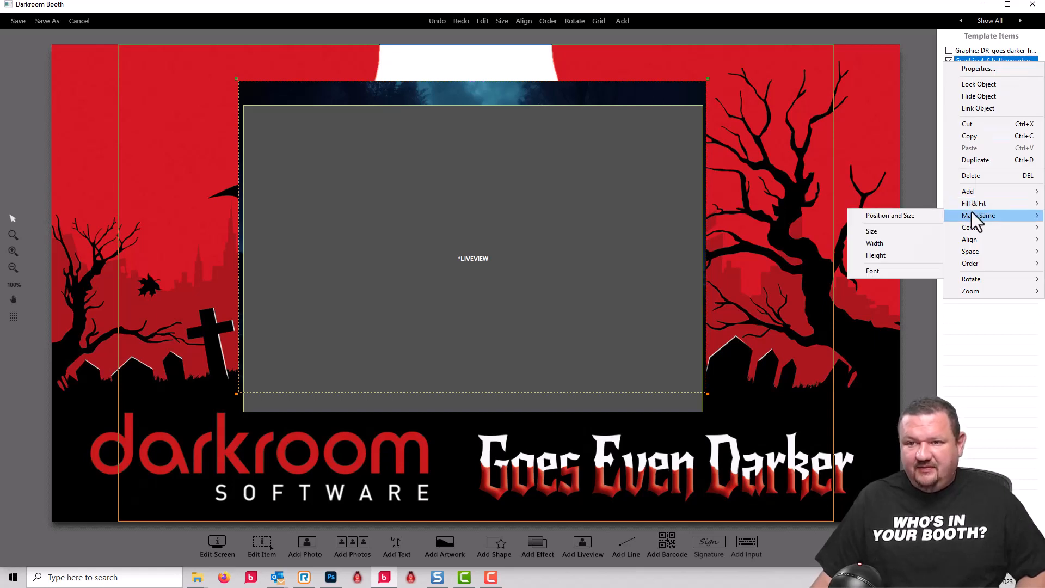
{"action": "left_click", "coordinate": [879, 218]}
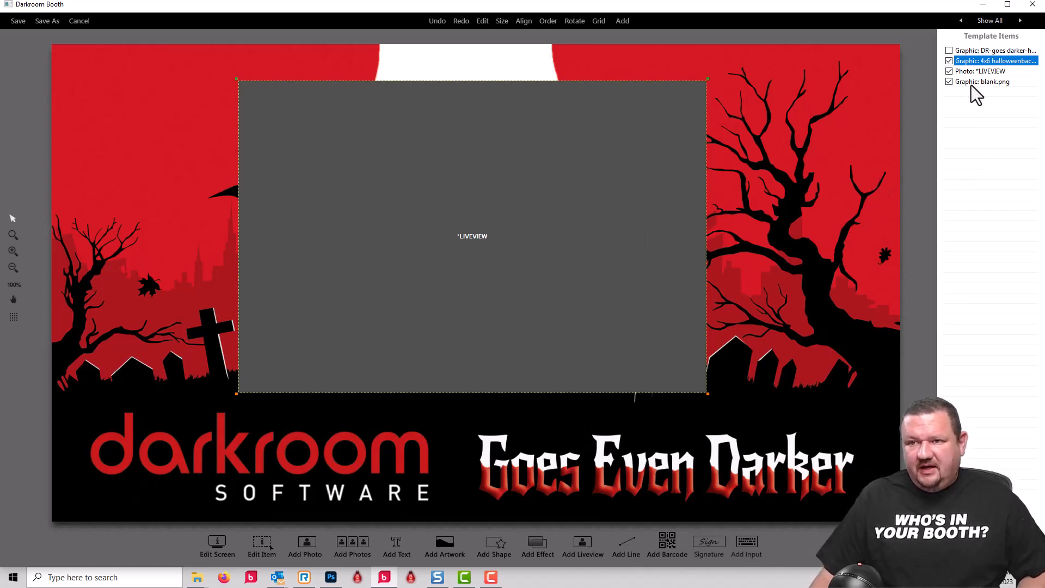
- Reorder blank.png so it sits behind the liveview, and set the liveview's transparency to Chroma-key
{"action": "left_click_drag", "start_coordinate": [970, 85], "coordinate": [974, 75]}
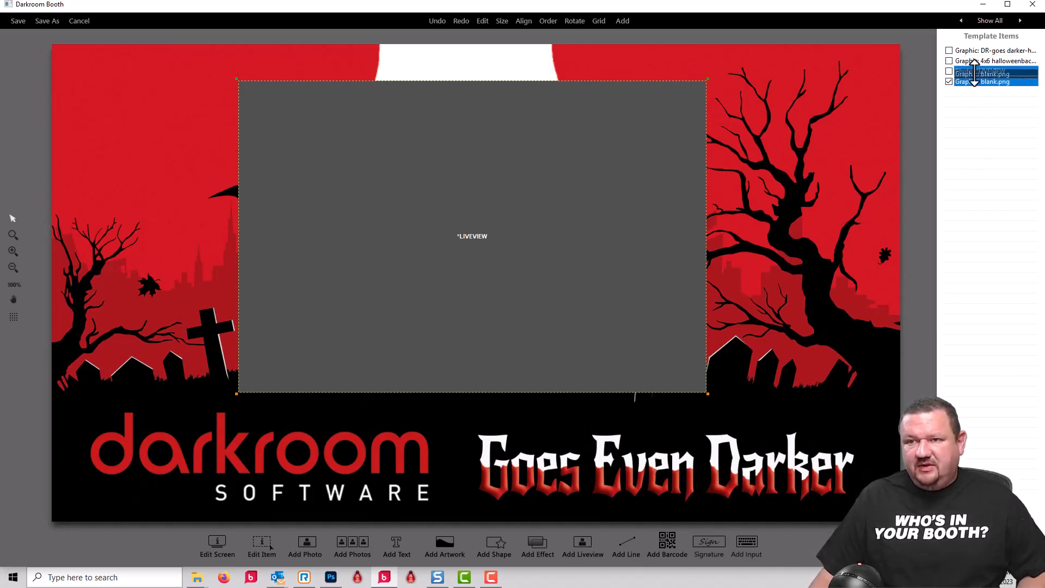
{"action": "left_click", "coordinate": [989, 81]}
{"action": "double_click", "coordinate": [988, 81]}
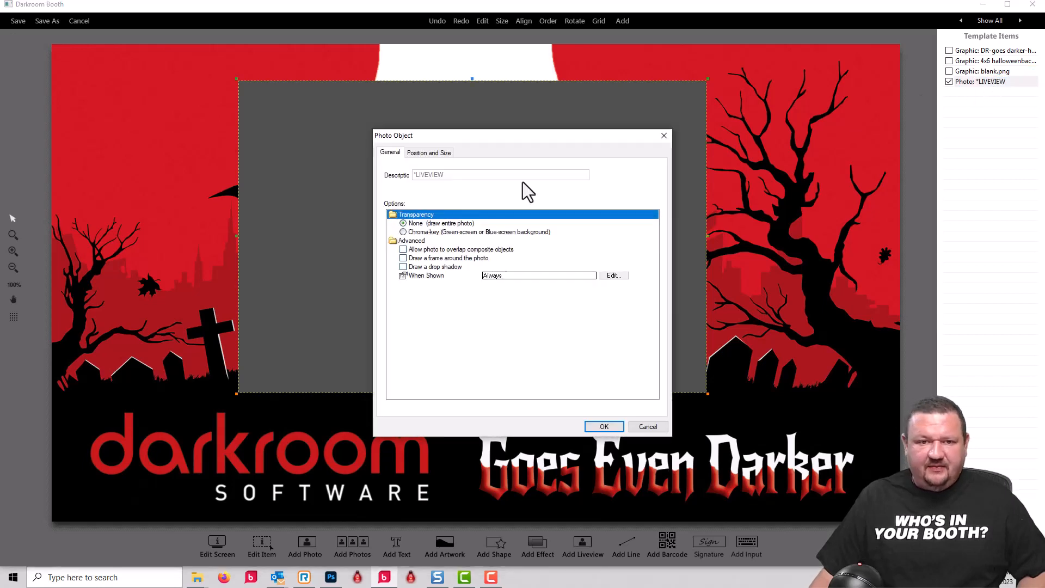
{"action": "left_click", "coordinate": [404, 232]}
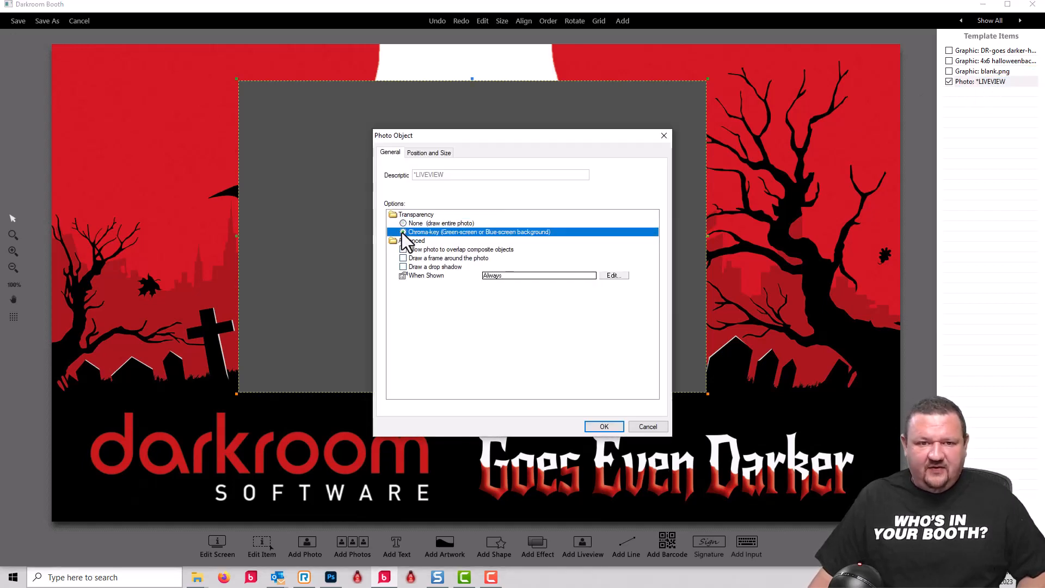
{"action": "left_click", "coordinate": [604, 426]}
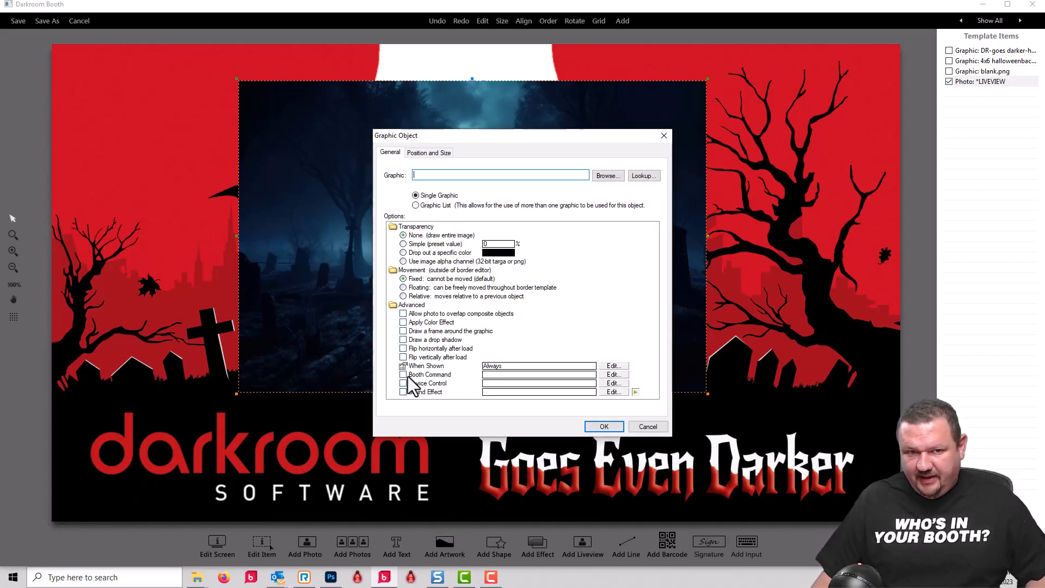
- Load franky-button.png from the demo files folder as the single graphic of the new artwork object
{"action": "left_click", "coordinate": [604, 178]}
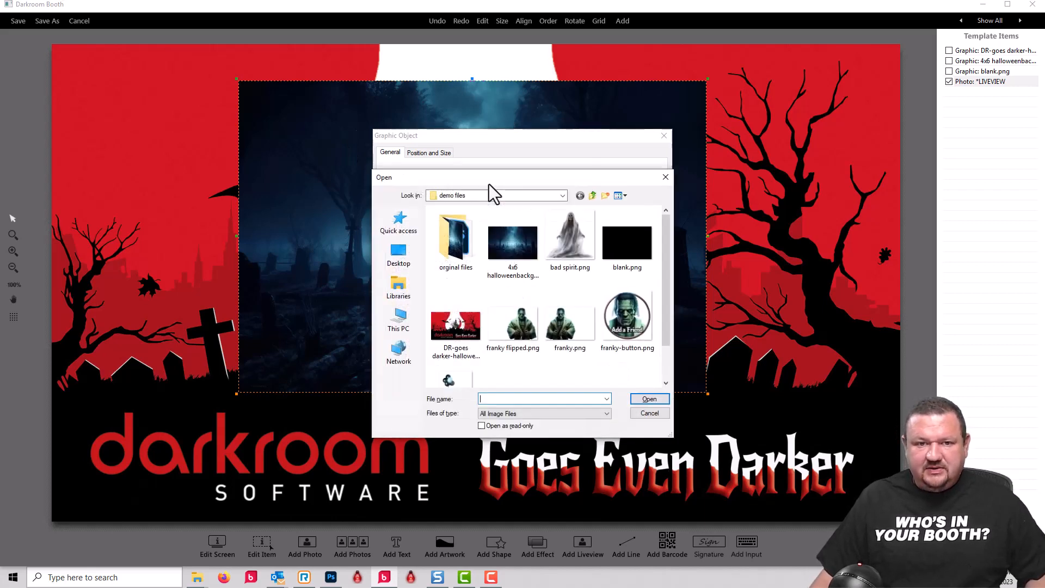
{"action": "left_click", "coordinate": [637, 321]}
{"action": "left_click", "coordinate": [617, 316]}
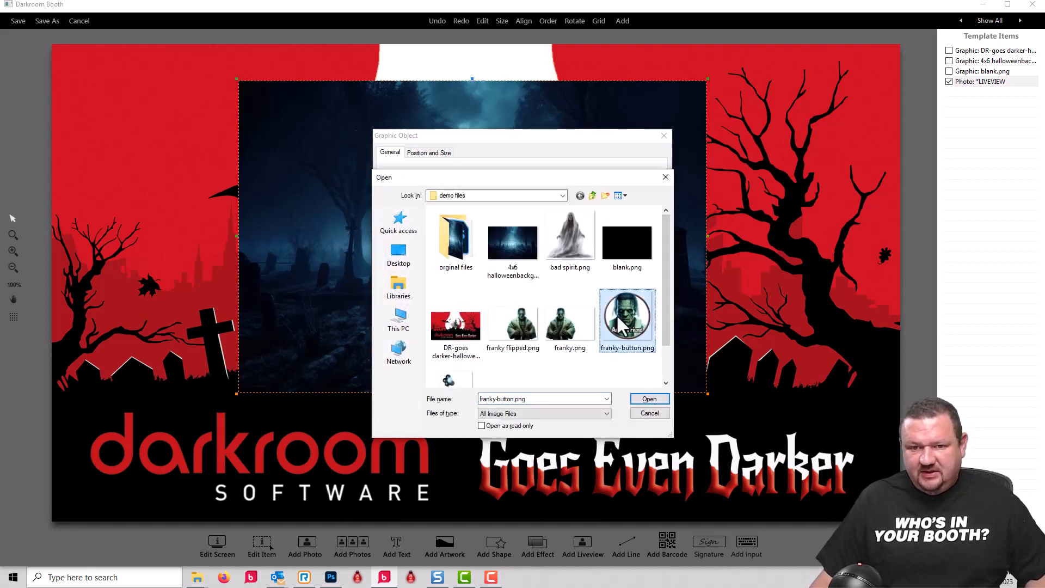
{"action": "left_click", "coordinate": [648, 399]}
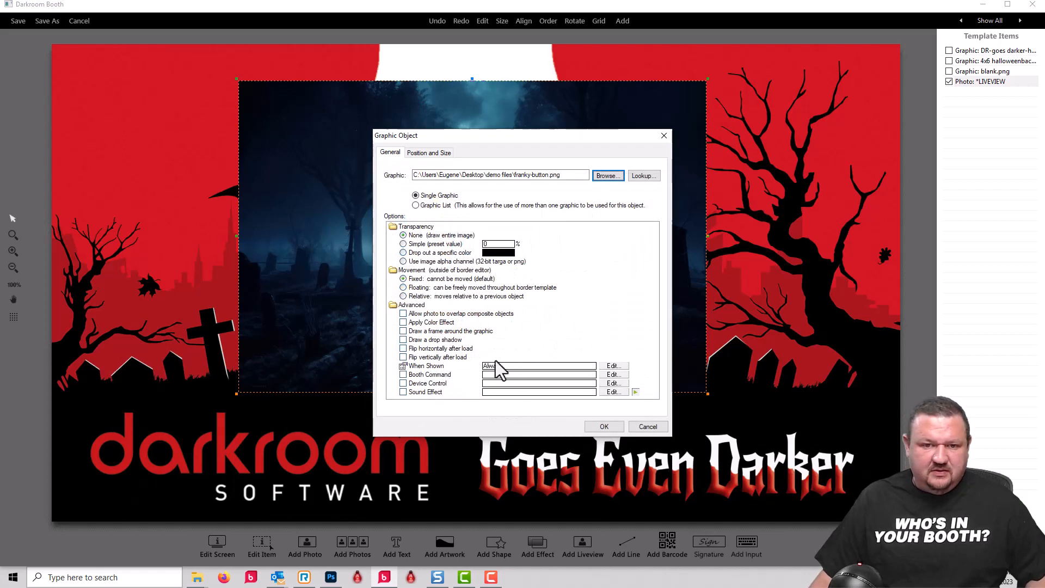
- Assign the Next Graphic booth command for the friend list to the button graphic and place it on the template
{"action": "left_click", "coordinate": [404, 374]}
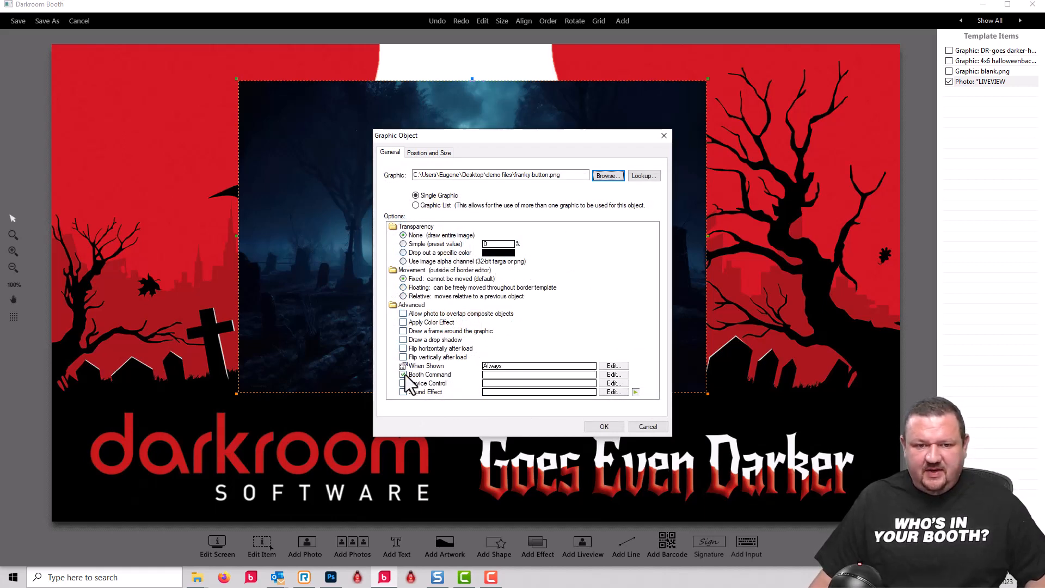
{"action": "left_click", "coordinate": [494, 246]}
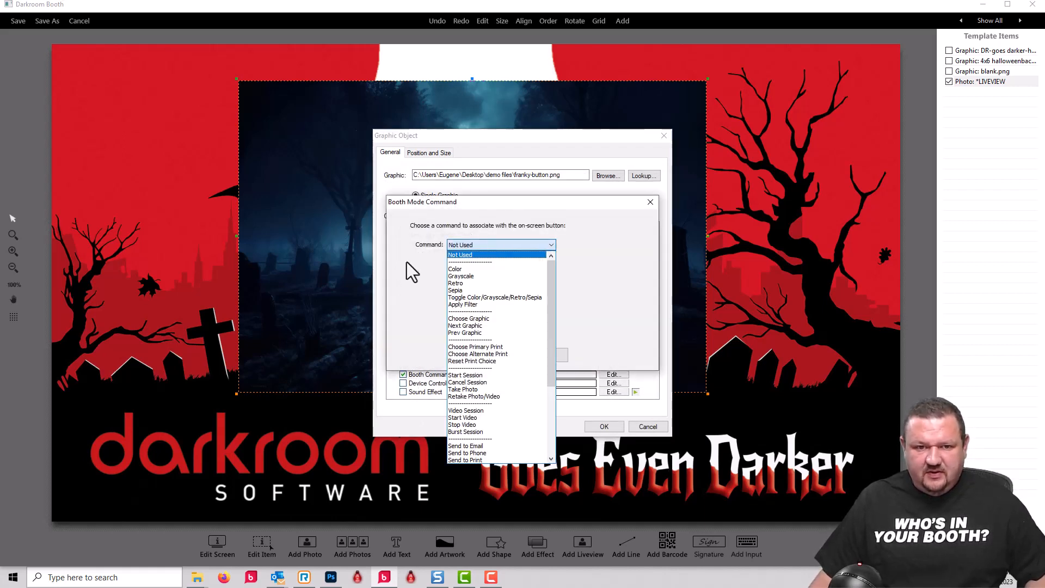
{"action": "left_click", "coordinate": [485, 327]}
{"action": "left_click", "coordinate": [462, 265]}
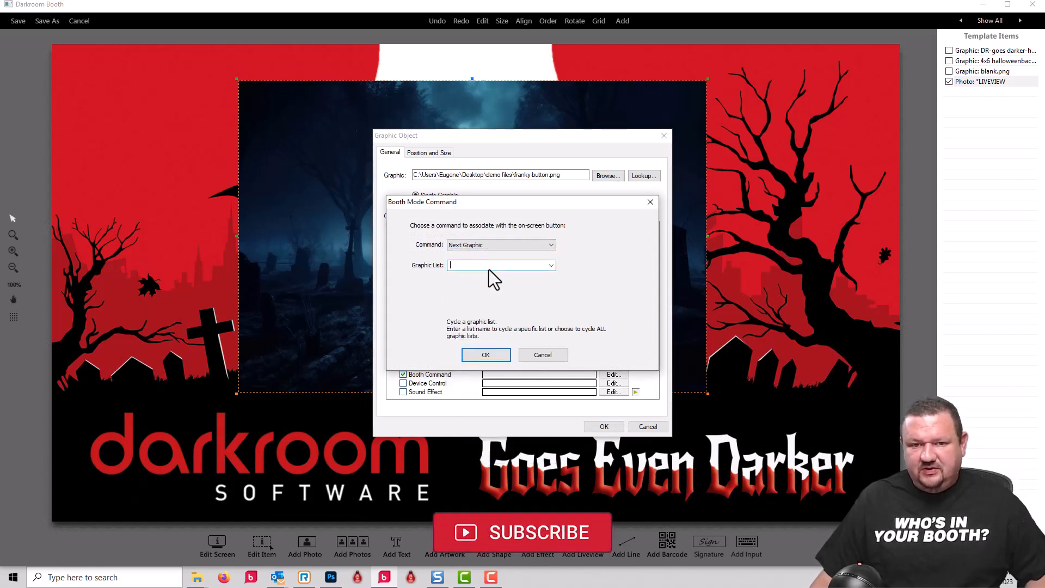
{"action": "left_click", "coordinate": [551, 265]}
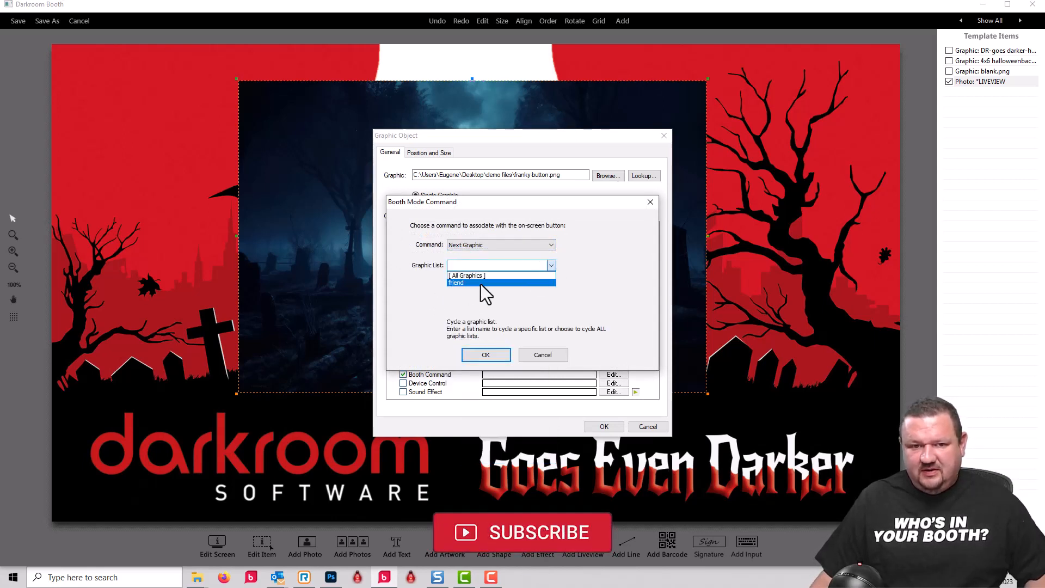
{"action": "left_click", "coordinate": [466, 283]}
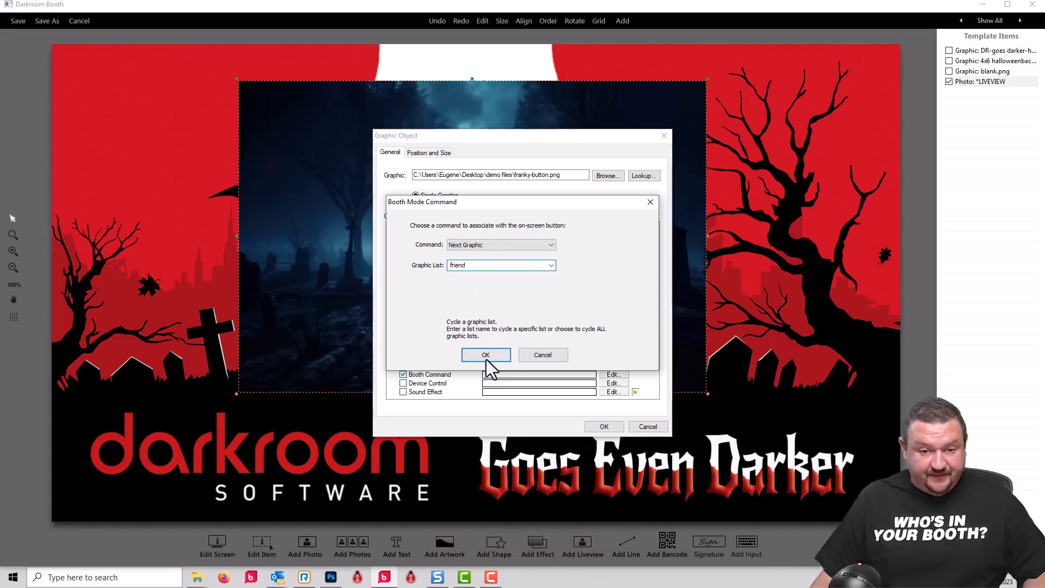
{"action": "left_click", "coordinate": [485, 354]}
{"action": "left_click", "coordinate": [605, 426]}
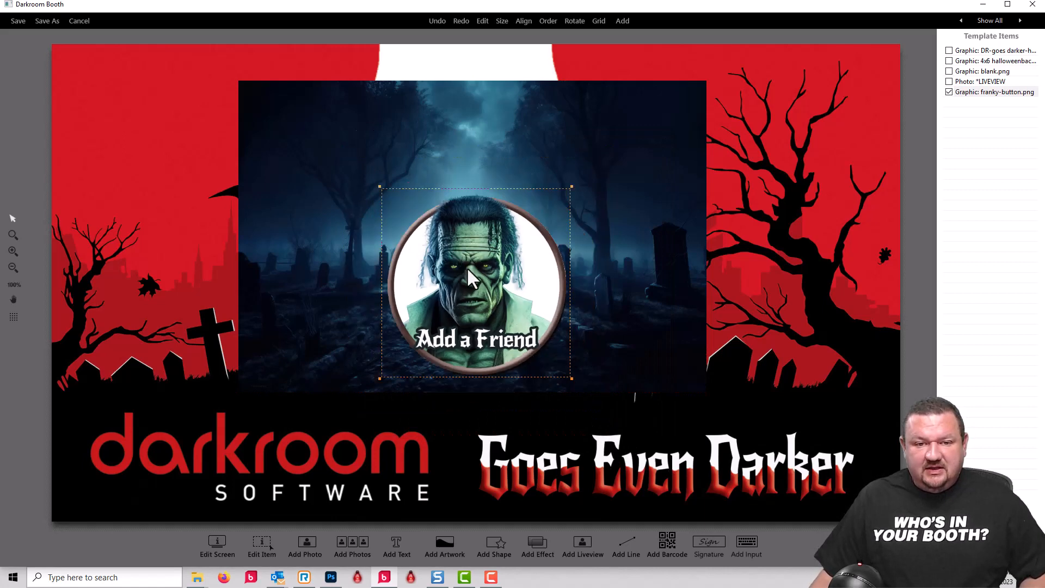
- Move the Add a Friend button to the template's upper-left red area beside the graveyard image and shrink it to fit
{"action": "left_click_drag", "start_coordinate": [194, 146], "coordinate": [157, 145]}
{"action": "scroll", "coordinate": [158, 145], "scroll_direction": "down", "scroll_amount": 2}
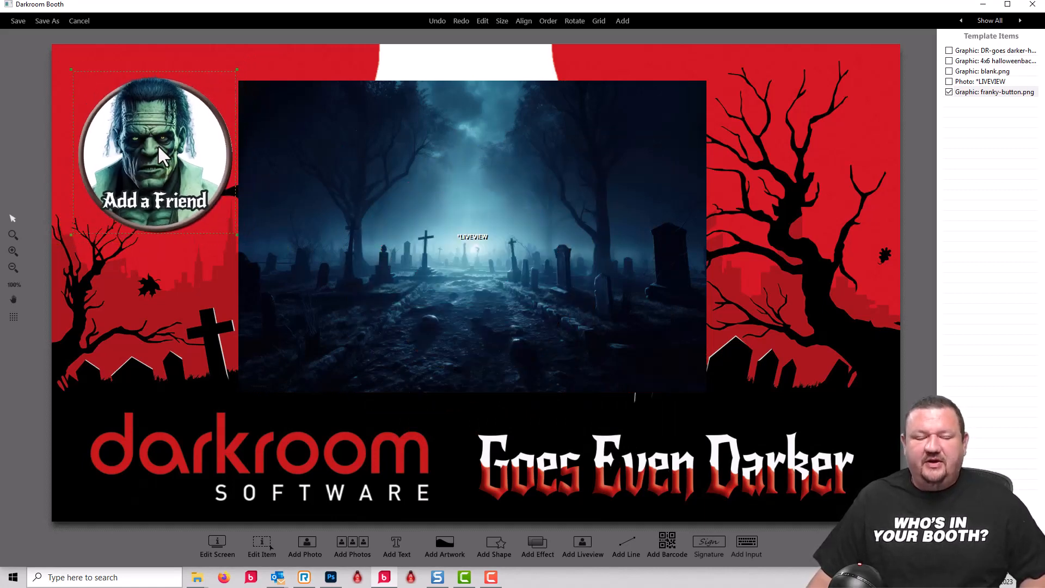
{"action": "scroll", "coordinate": [165, 155], "scroll_direction": "down", "scroll_amount": 2}
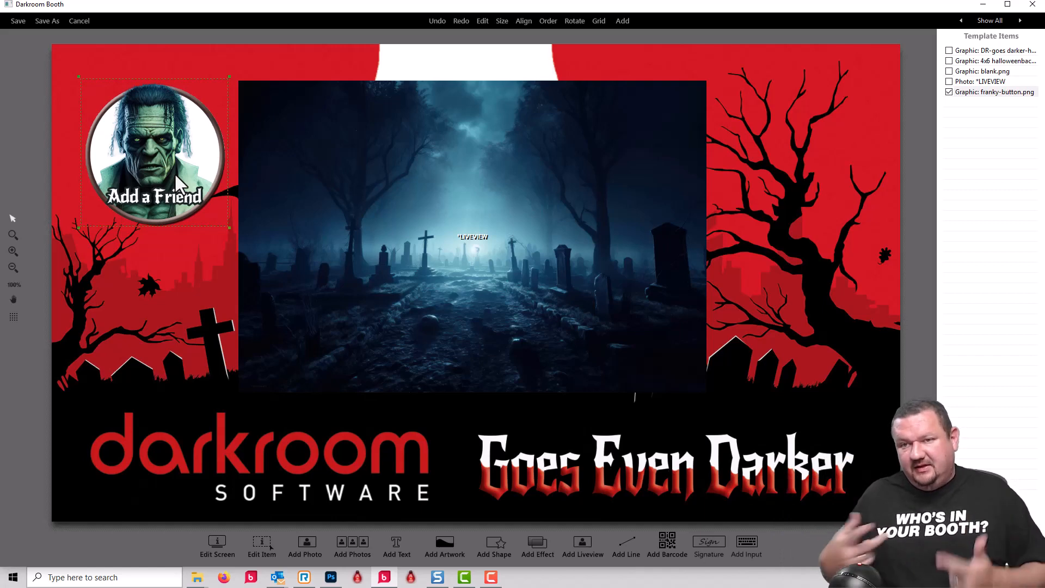
{"action": "scroll", "coordinate": [168, 155], "scroll_direction": "down", "scroll_amount": 1}
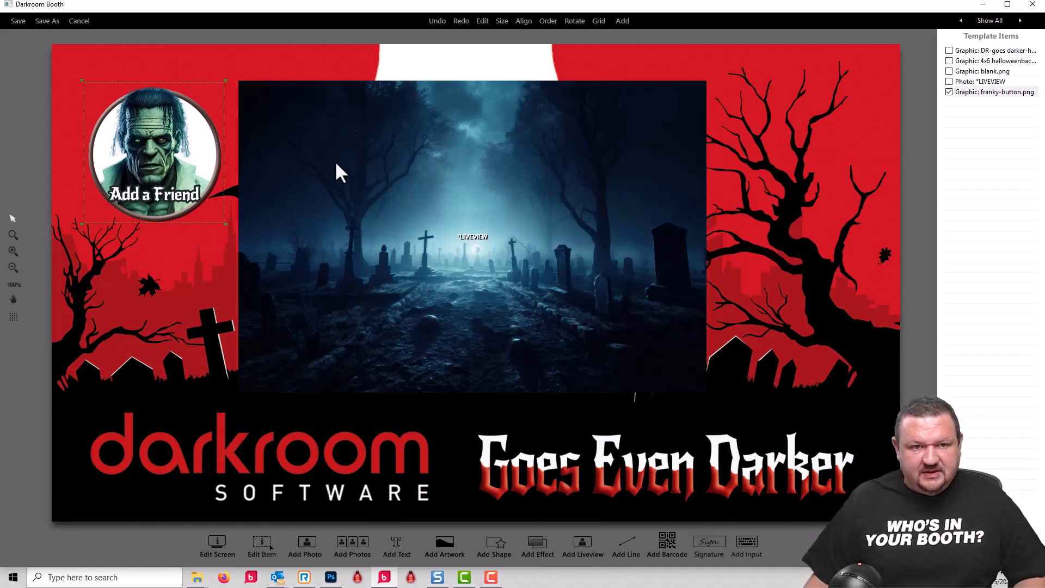
- Review the transparency option in the properties of the blank.png list graphic
{"action": "double_click", "coordinate": [981, 92]}
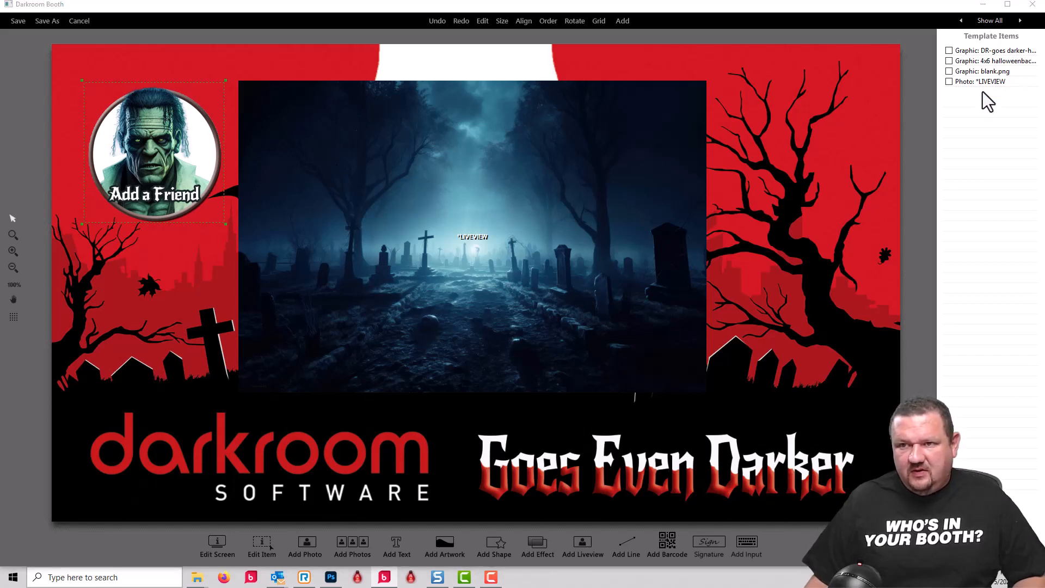
{"action": "key", "text": "Escape"}
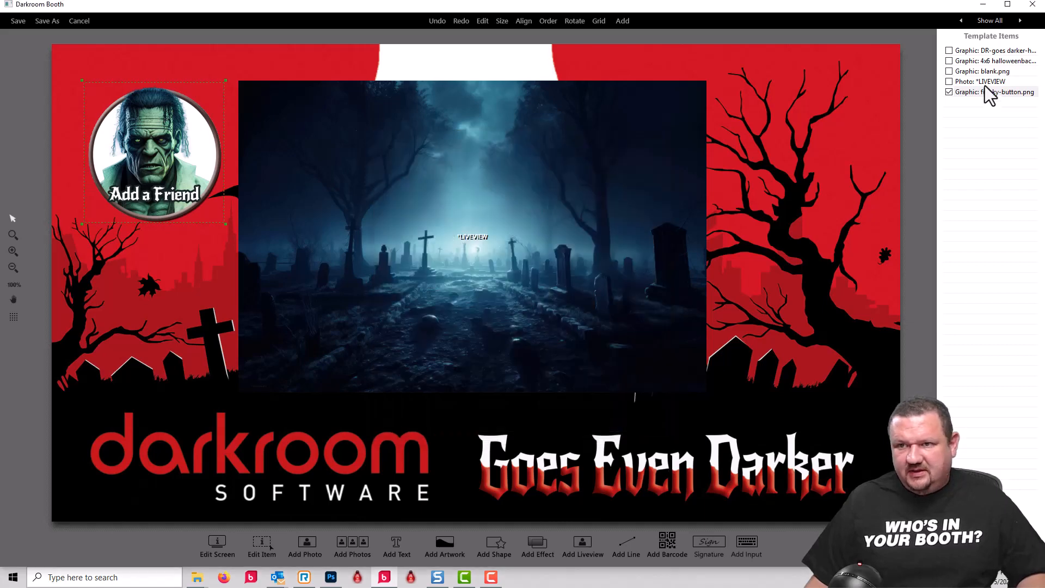
{"action": "double_click", "coordinate": [988, 73]}
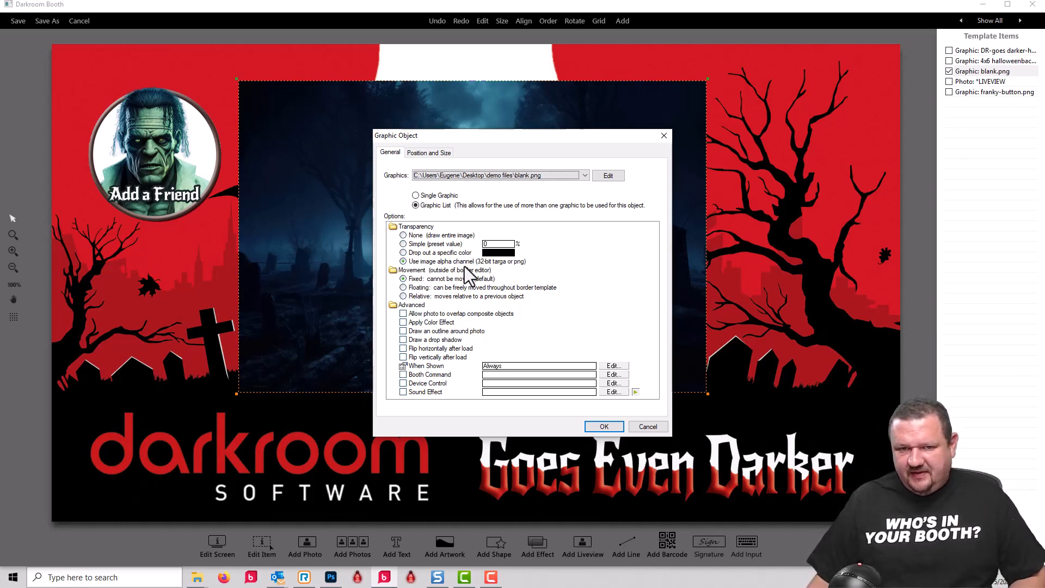
{"action": "left_click", "coordinate": [604, 426]}
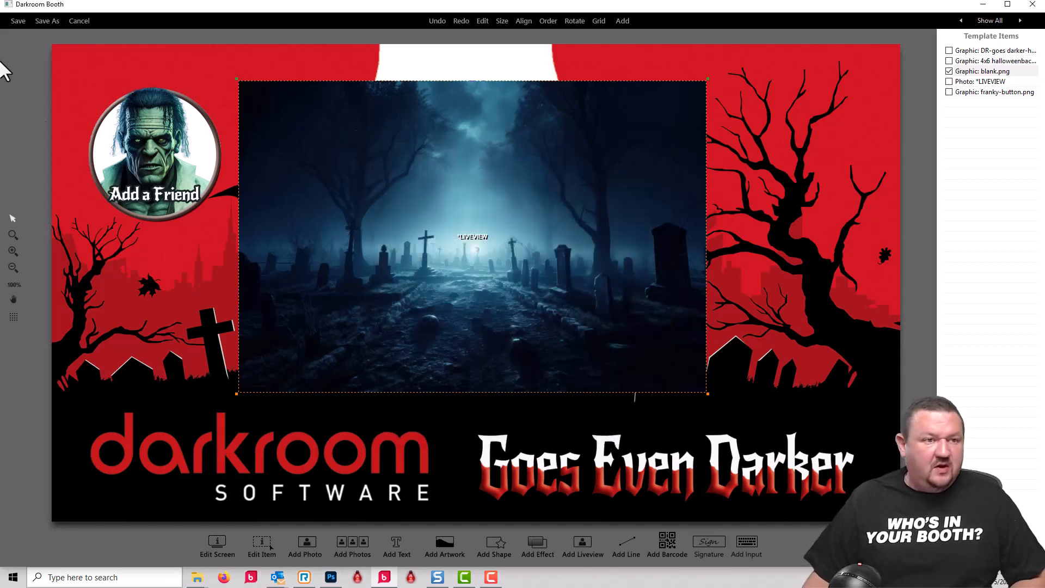
- Save the screen template as H1-demo.xbdr in the Test folder and choose it as the event's screen template
{"action": "left_click", "coordinate": [18, 21]}
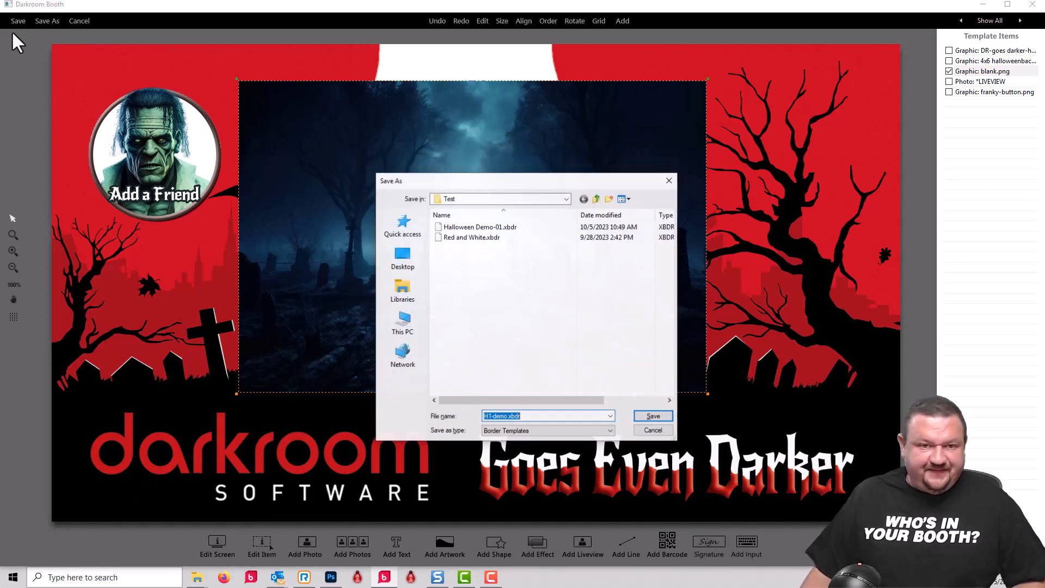
{"action": "left_click", "coordinate": [654, 416]}
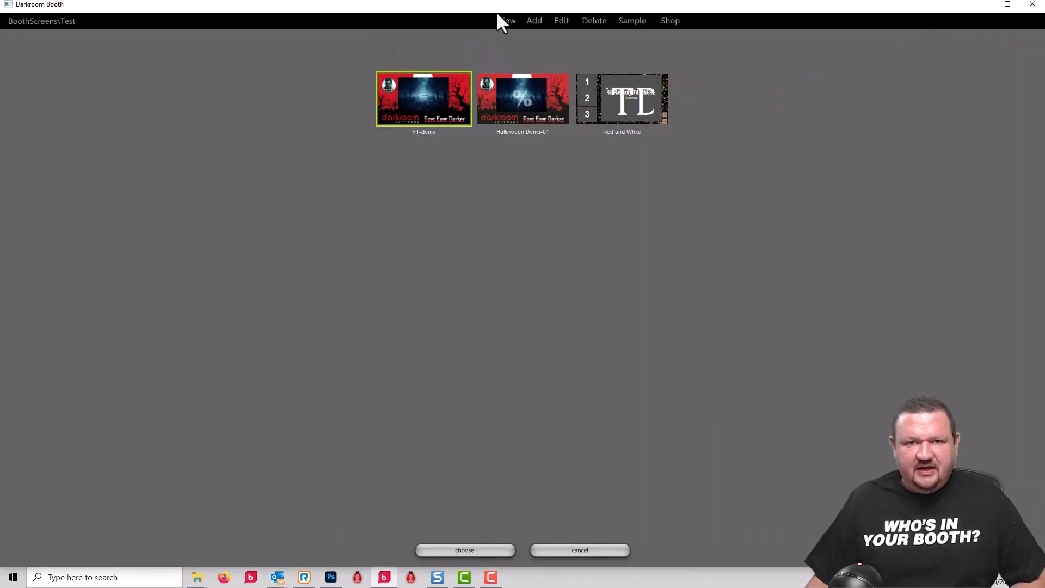
{"action": "left_click", "coordinate": [466, 550]}
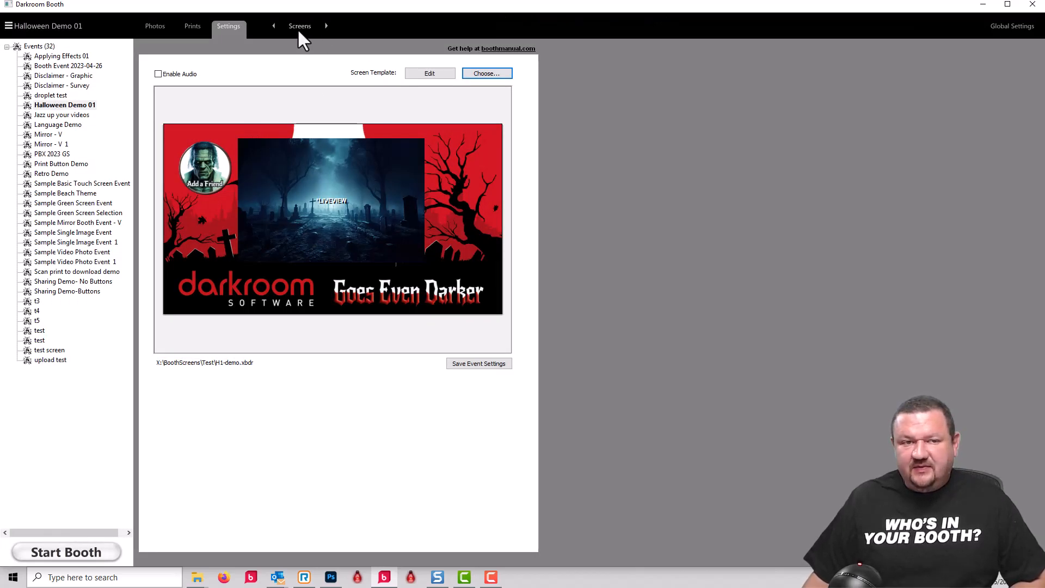
- Create a new custom 4x6 print template for the event's output, described as h1 demo, with horizontal orientation
{"action": "left_click", "coordinate": [298, 28]}
{"action": "left_click", "coordinate": [413, 65]}
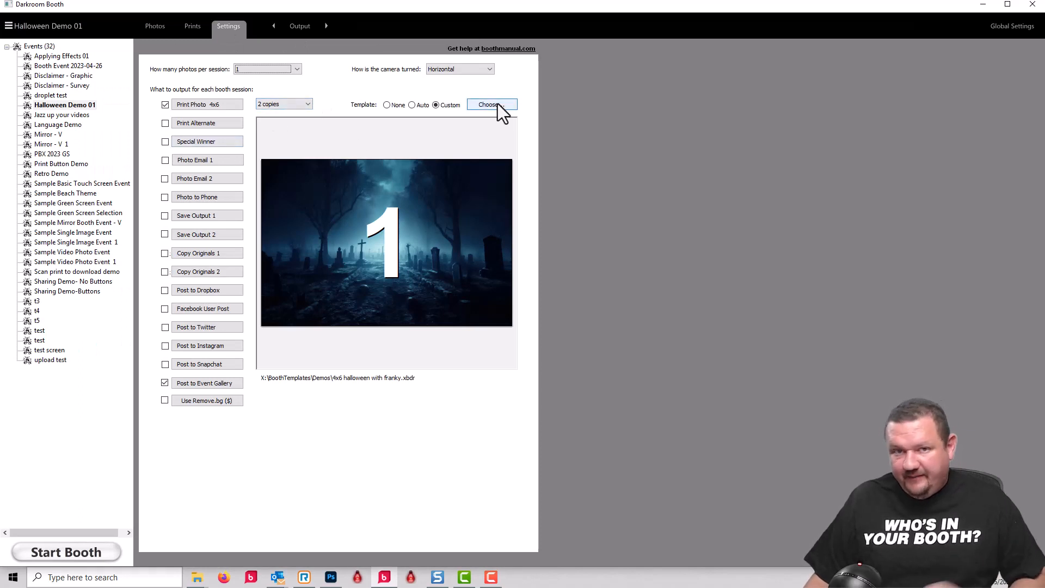
{"action": "left_click", "coordinate": [497, 104]}
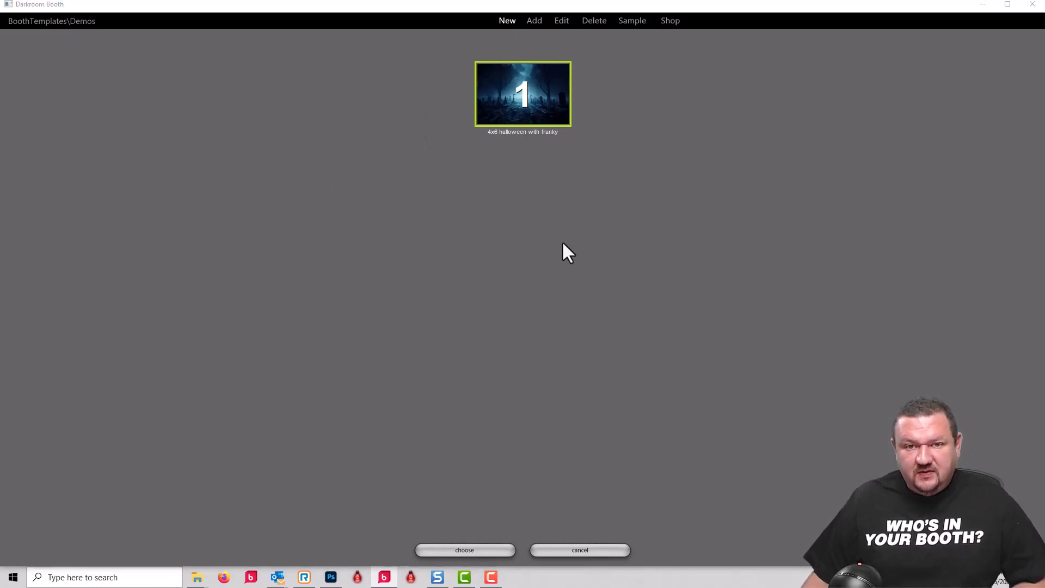
{"action": "left_click", "coordinate": [486, 17]}
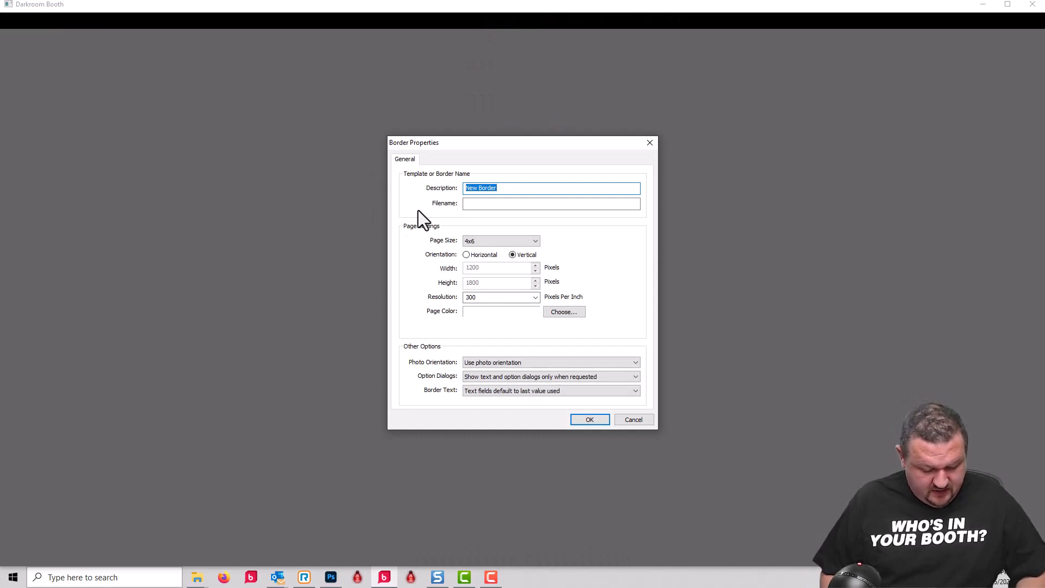
{"action": "type", "text": "h1 demo"}
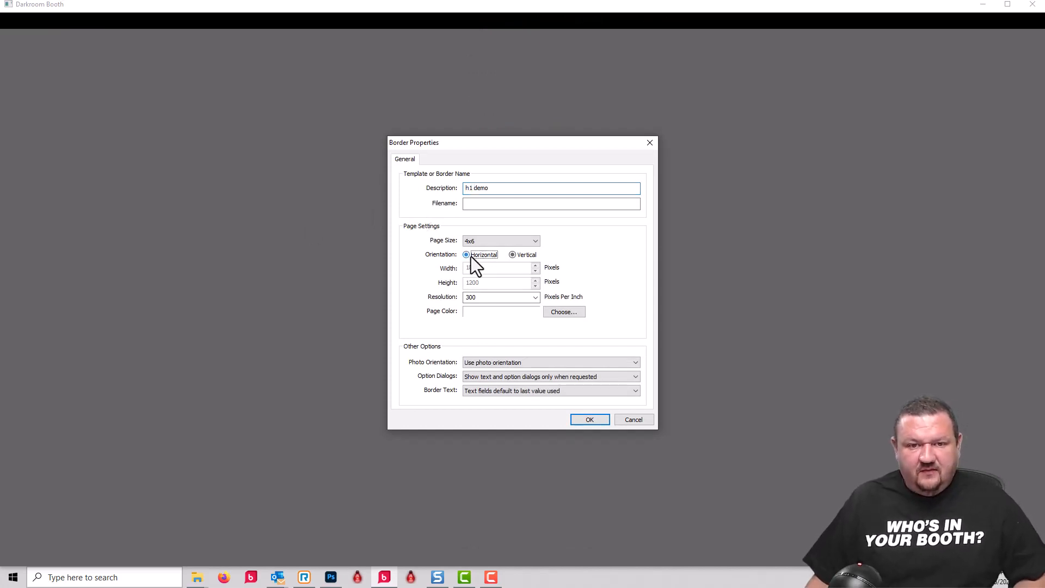
{"action": "left_click", "coordinate": [585, 420]}
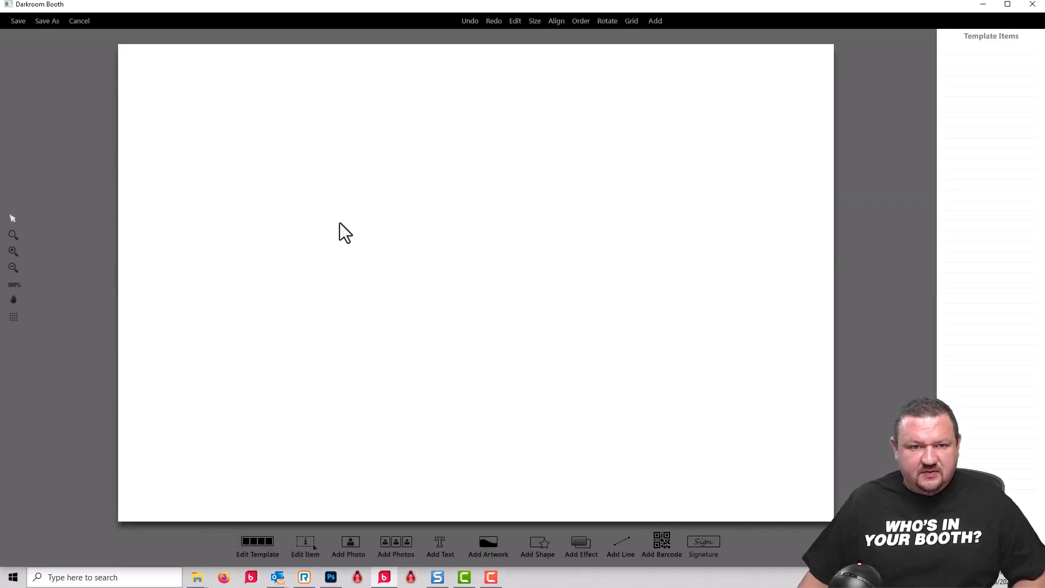
- Add 4x6 halloweenbackground.jpg from the desktop's demo files folder as the print template's background artwork
{"action": "left_click", "coordinate": [487, 542]}
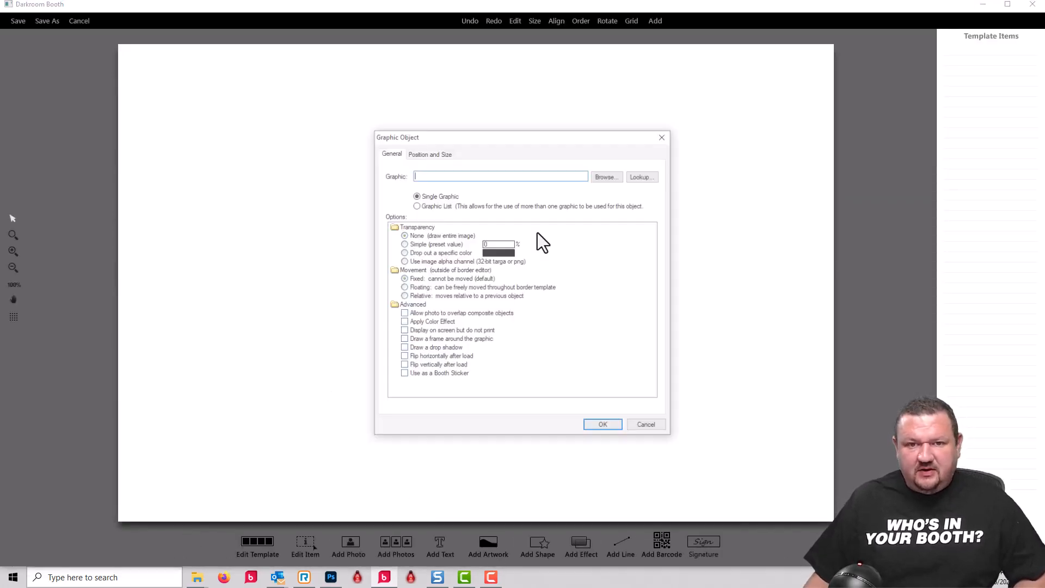
{"action": "left_click", "coordinate": [602, 177]}
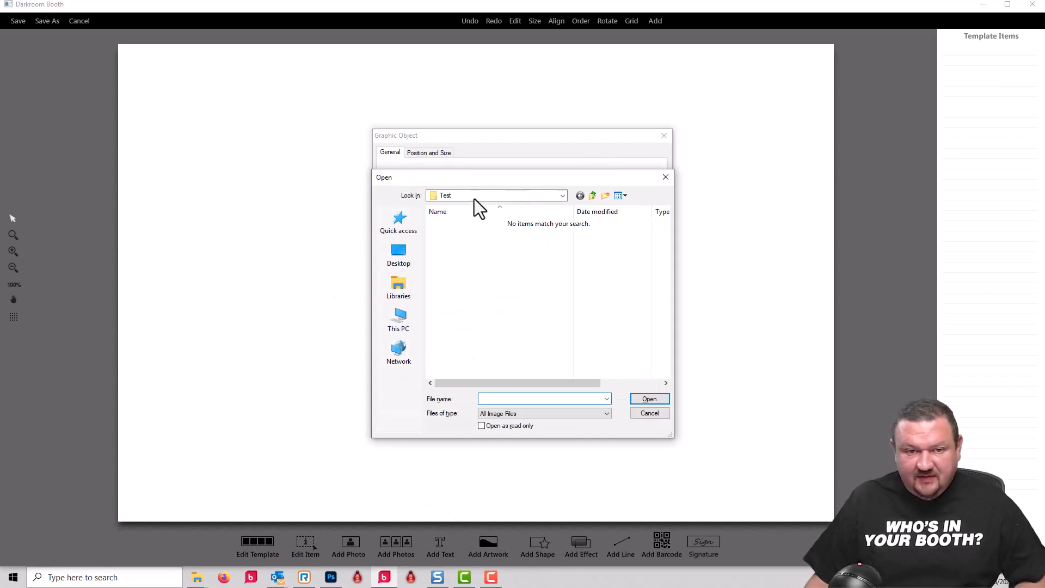
{"action": "left_click", "coordinate": [401, 254]}
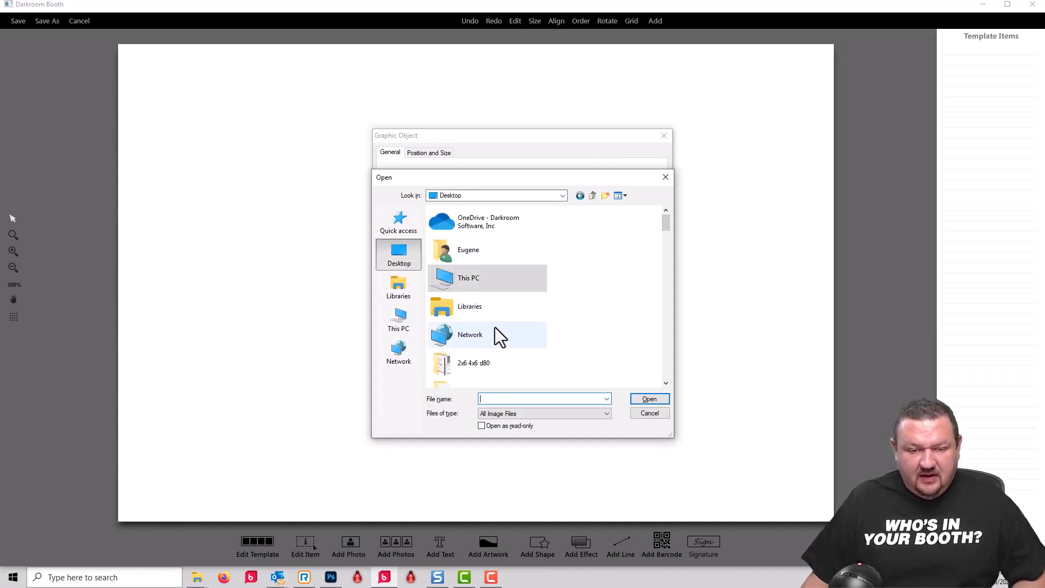
{"action": "scroll", "coordinate": [495, 327], "scroll_direction": "down", "scroll_amount": 3}
{"action": "scroll", "coordinate": [468, 294], "scroll_direction": "down", "scroll_amount": 3}
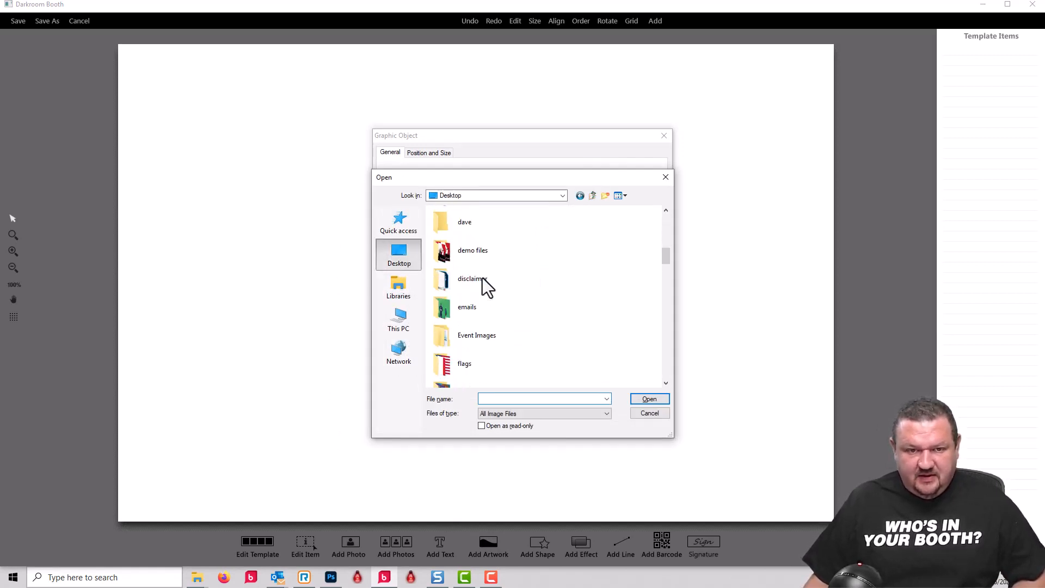
{"action": "double_click", "coordinate": [478, 250]}
{"action": "left_click", "coordinate": [531, 250]}
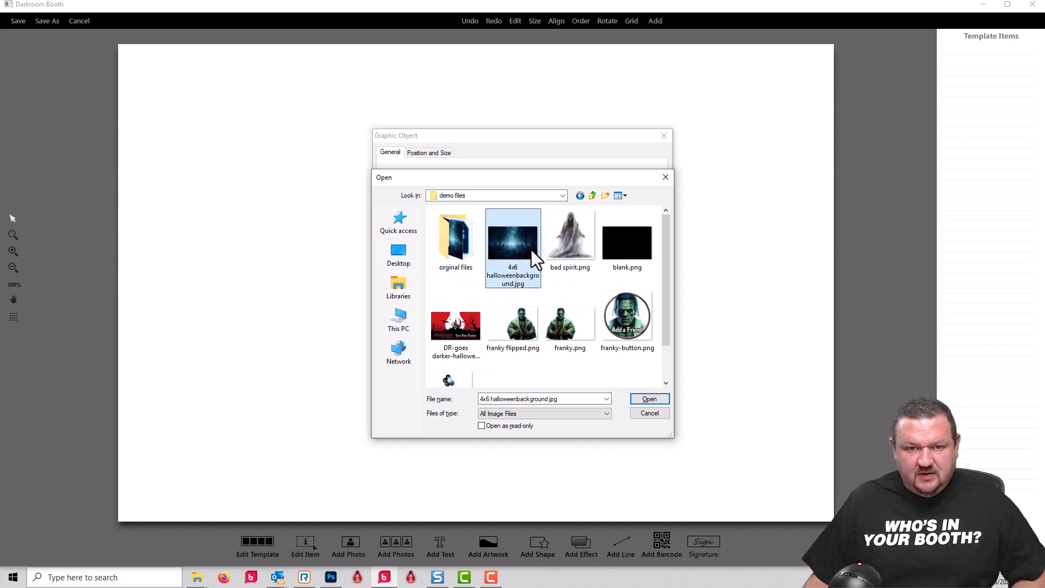
{"action": "left_click", "coordinate": [652, 401]}
{"action": "left_click", "coordinate": [603, 427]}
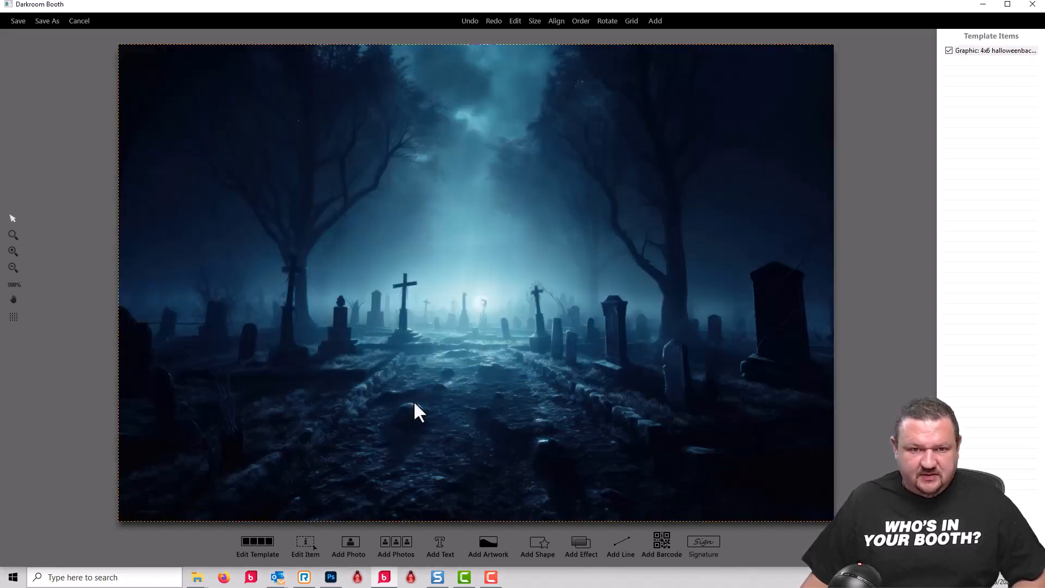
- Add a graphic list named friend to the print template, containing blank.png and franky flipped.png
{"action": "left_click", "coordinate": [486, 541]}
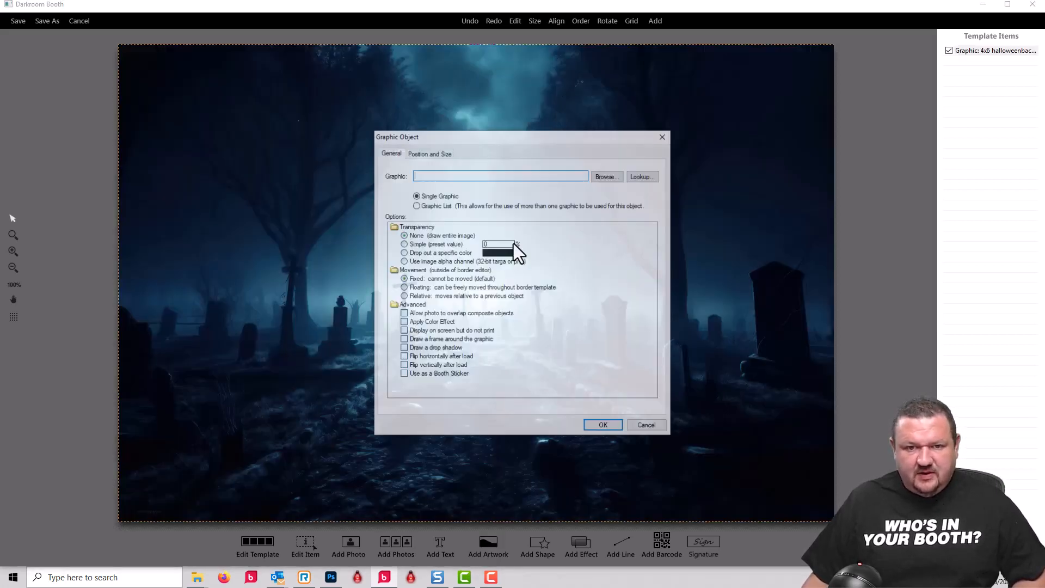
{"action": "left_click", "coordinate": [436, 206]}
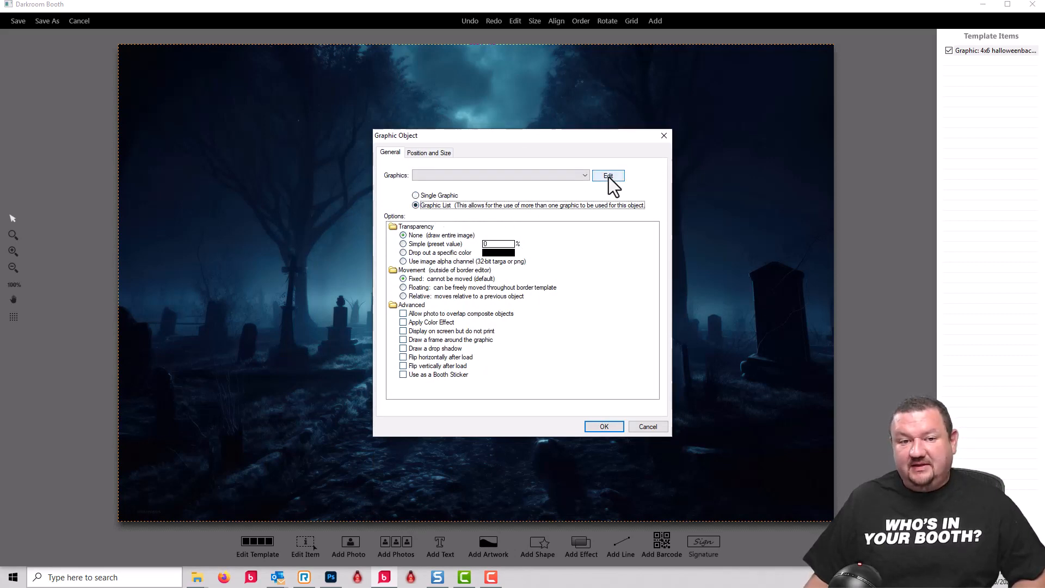
{"action": "left_click", "coordinate": [609, 176]}
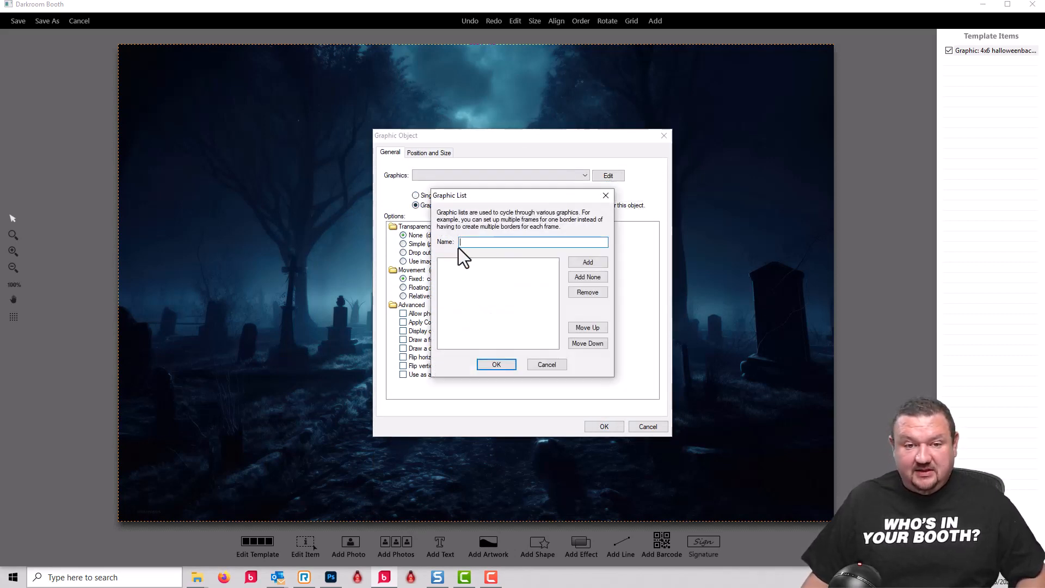
{"action": "type", "text": "friend"}
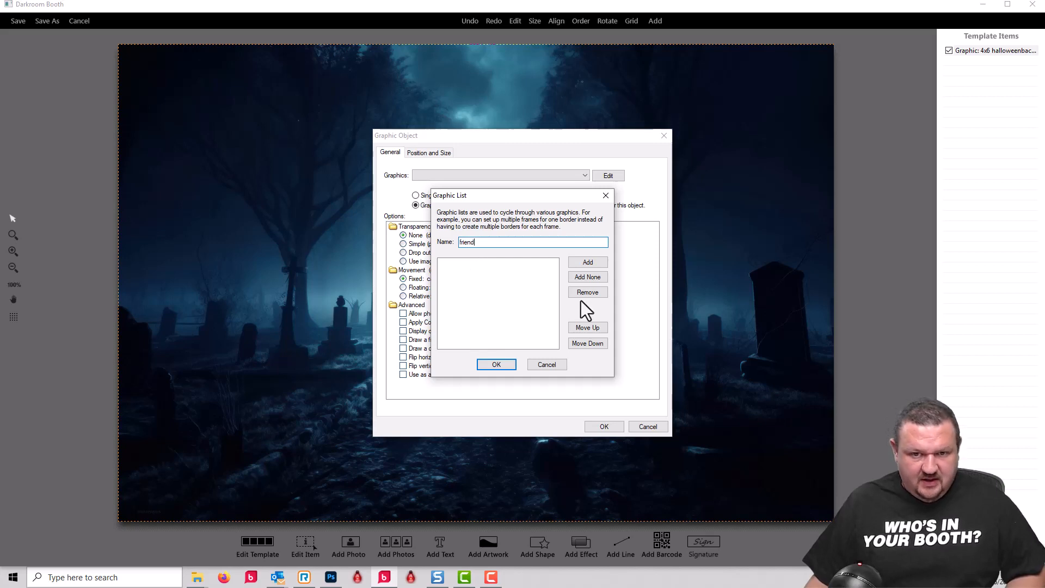
{"action": "left_click", "coordinate": [595, 264]}
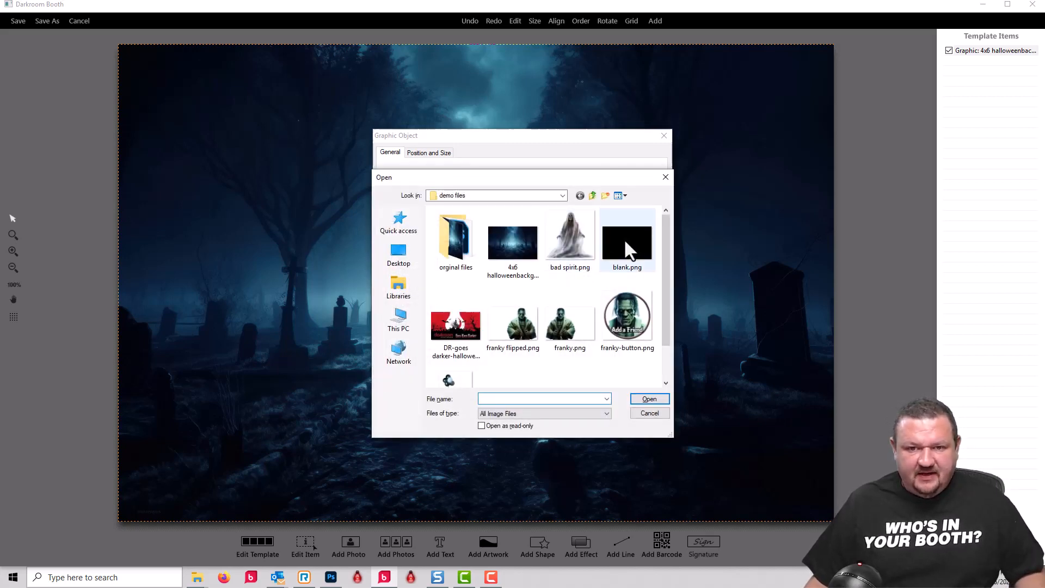
{"action": "left_click", "coordinate": [624, 241]}
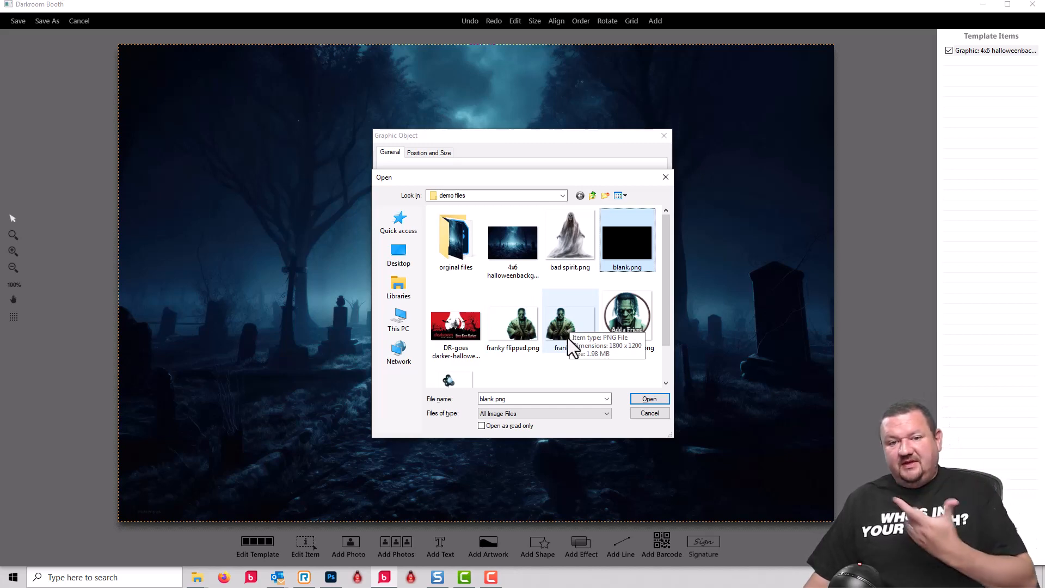
{"action": "left_click", "coordinate": [528, 322], "text": "ctrl"}
{"action": "left_click", "coordinate": [653, 400]}
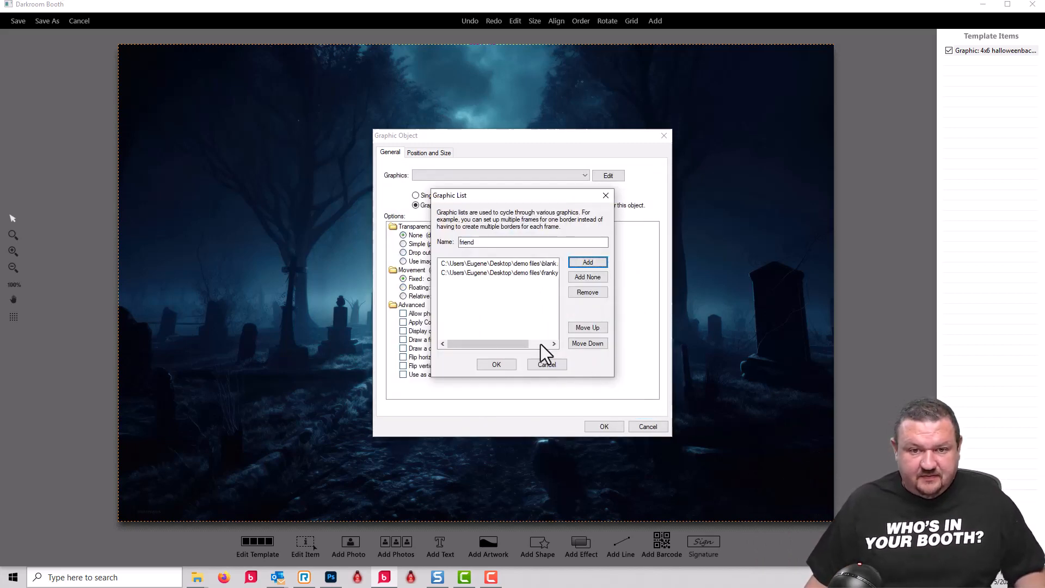
{"action": "left_click", "coordinate": [496, 364]}
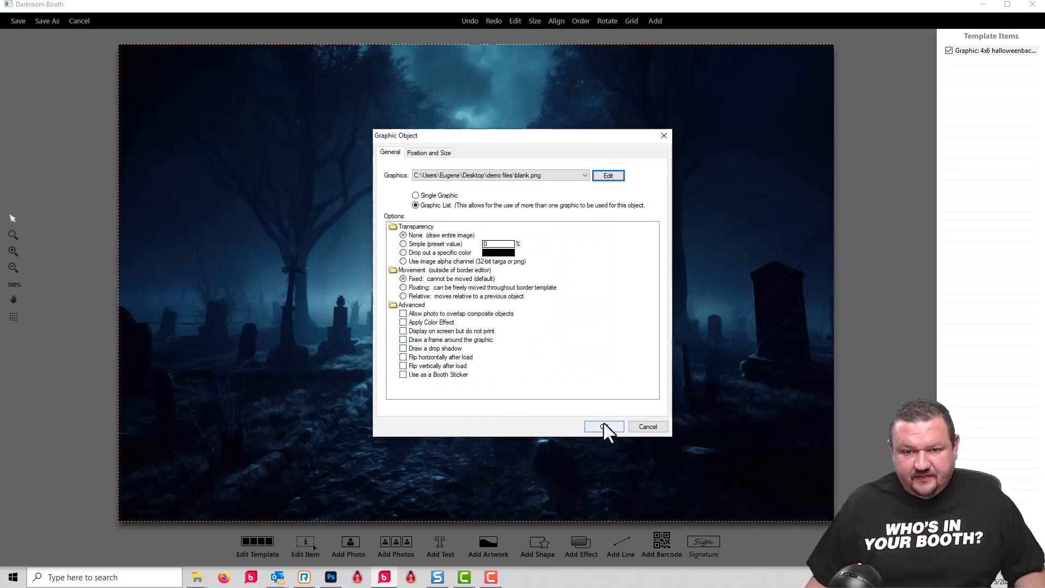
{"action": "left_click", "coordinate": [604, 426]}
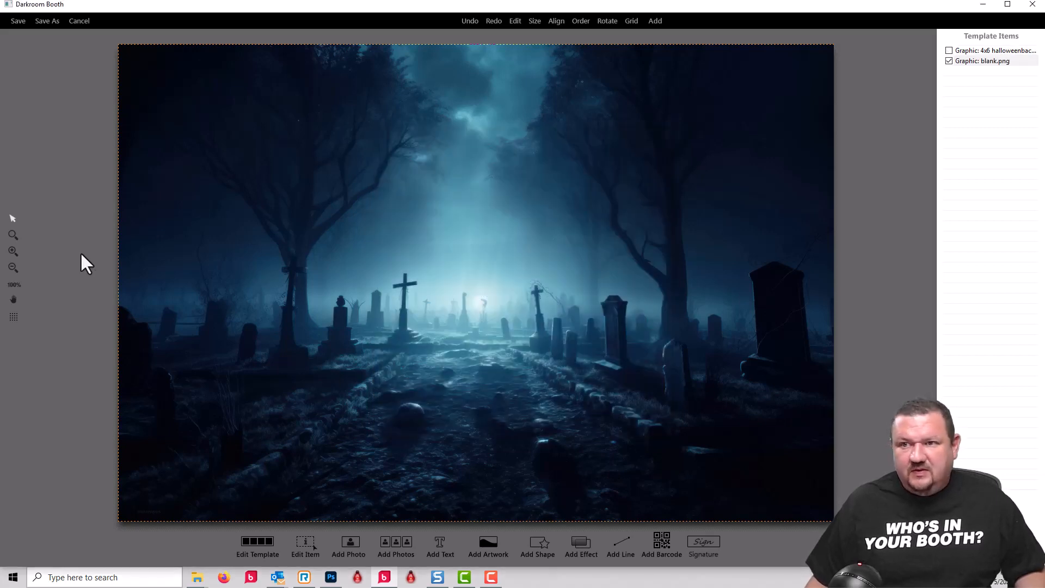
- Add a photo placeholder with chroma-key transparency and save the print template as h1 demo.xbdr in the Demos folder
{"action": "left_click", "coordinate": [350, 537]}
{"action": "left_click", "coordinate": [413, 248]}
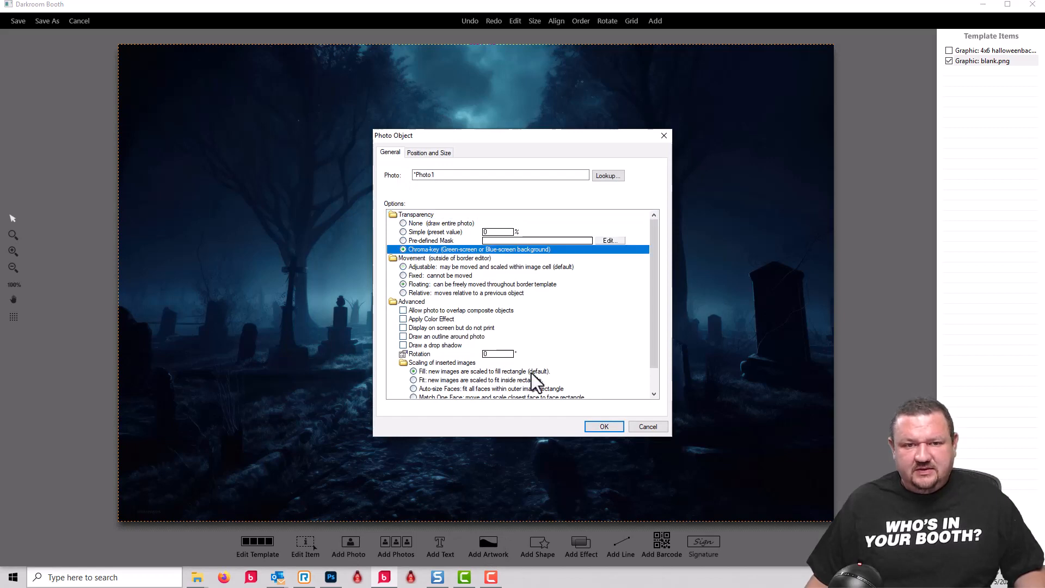
{"action": "left_click", "coordinate": [601, 425]}
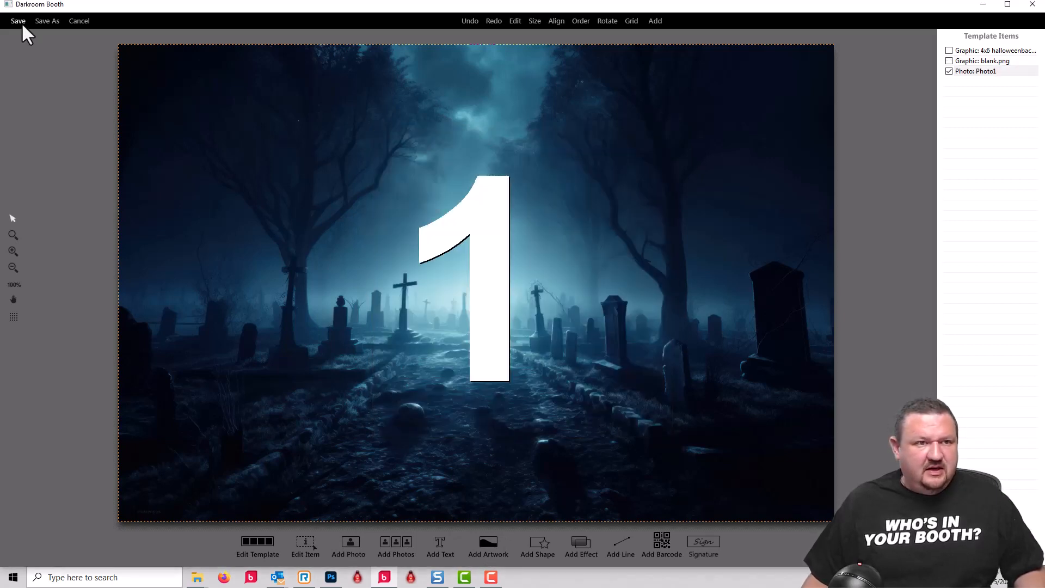
{"action": "left_click", "coordinate": [16, 22]}
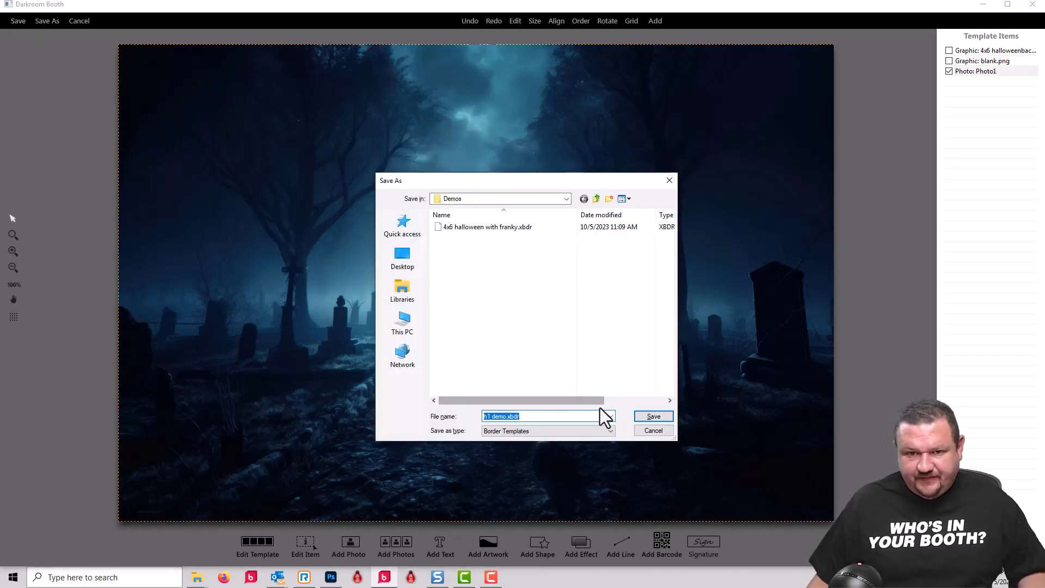
{"action": "left_click", "coordinate": [648, 416]}
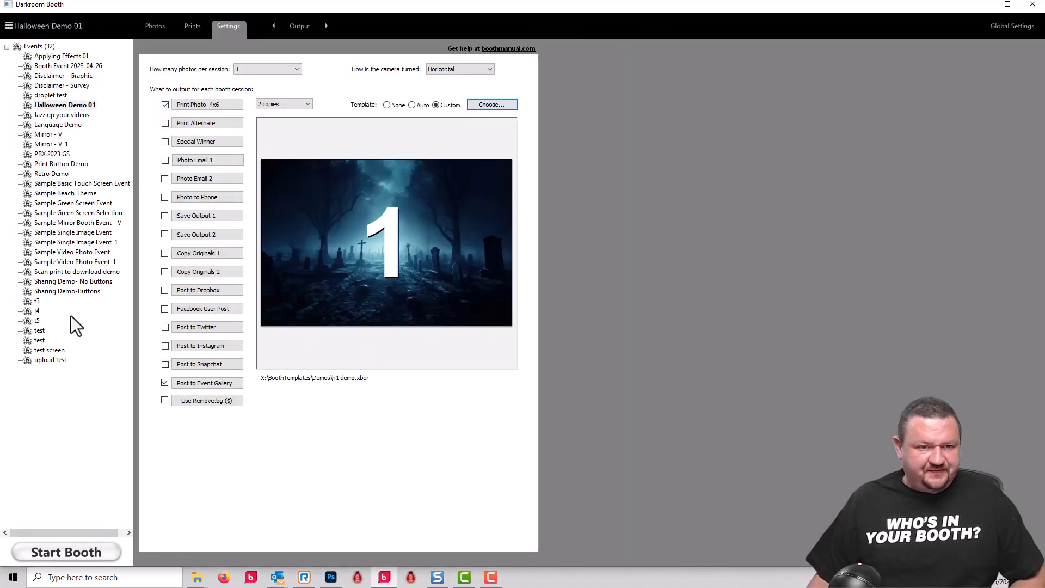
- Test the booth by taking and accepting a photo with the Frankenstein friend added, and exit booth mode
{"action": "left_click", "coordinate": [71, 550]}
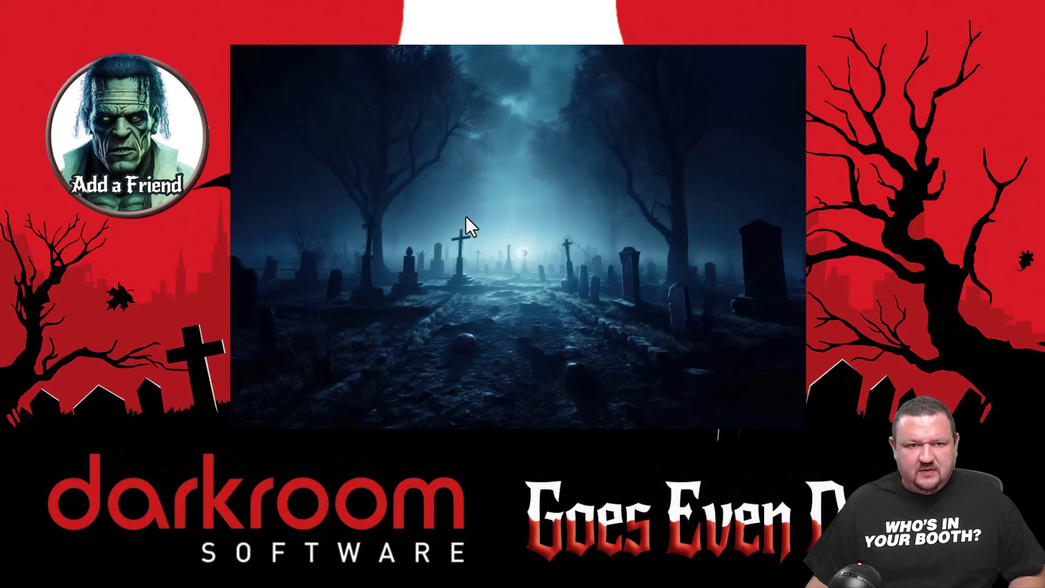
{"action": "left_click", "coordinate": [450, 182]}
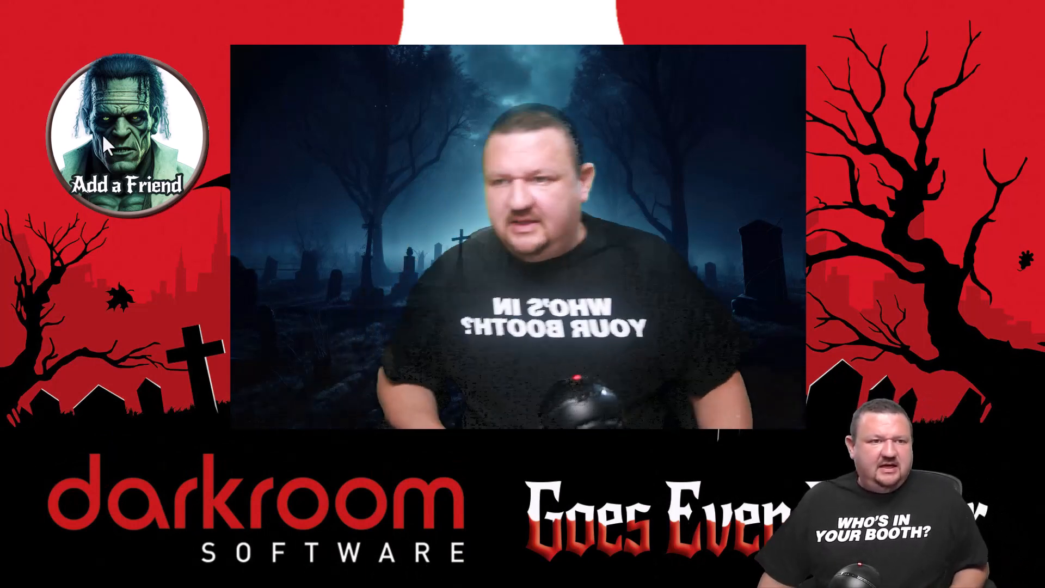
{"action": "left_click", "coordinate": [116, 139]}
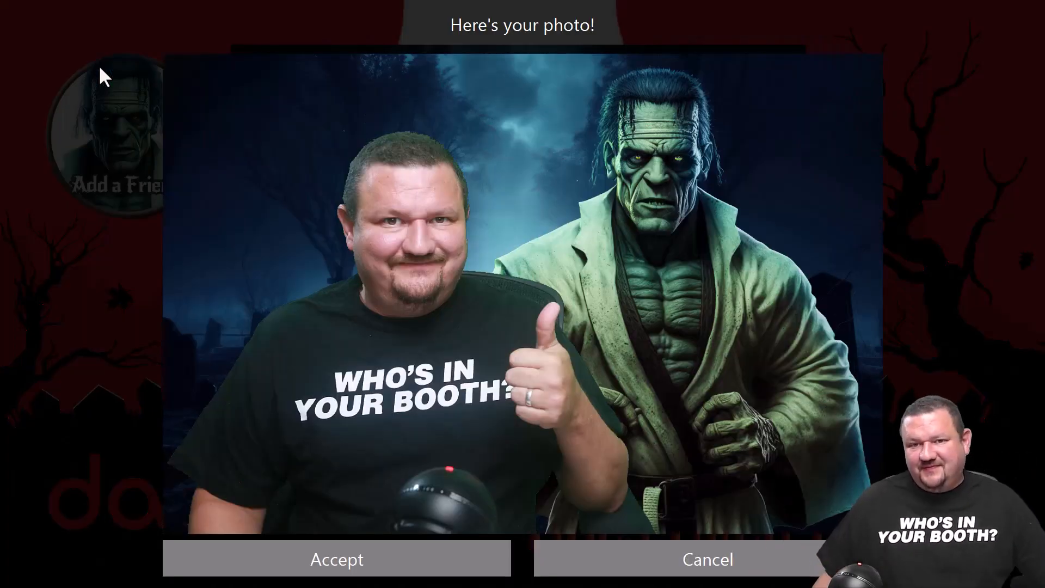
{"action": "left_click", "coordinate": [273, 558]}
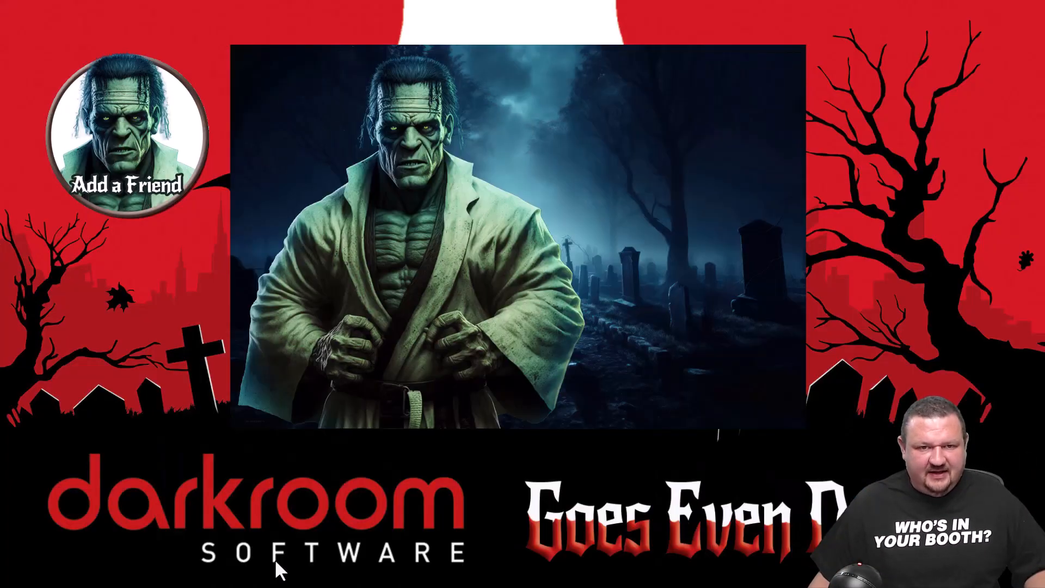
{"action": "key", "text": "Escape"}
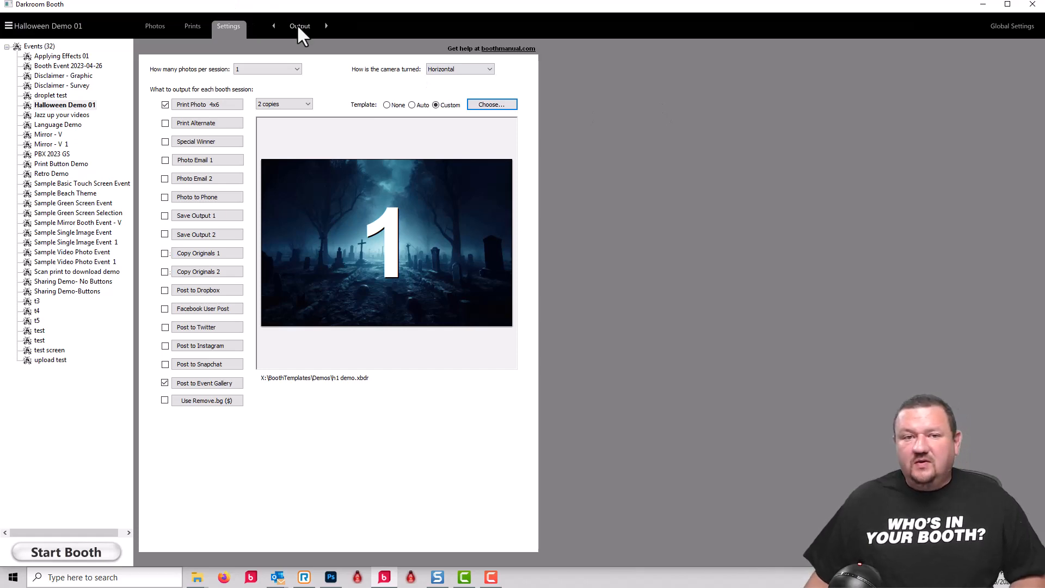
- Minimize Snagit Editor and delete the current page of the captured print
{"action": "left_click", "coordinate": [298, 27]}
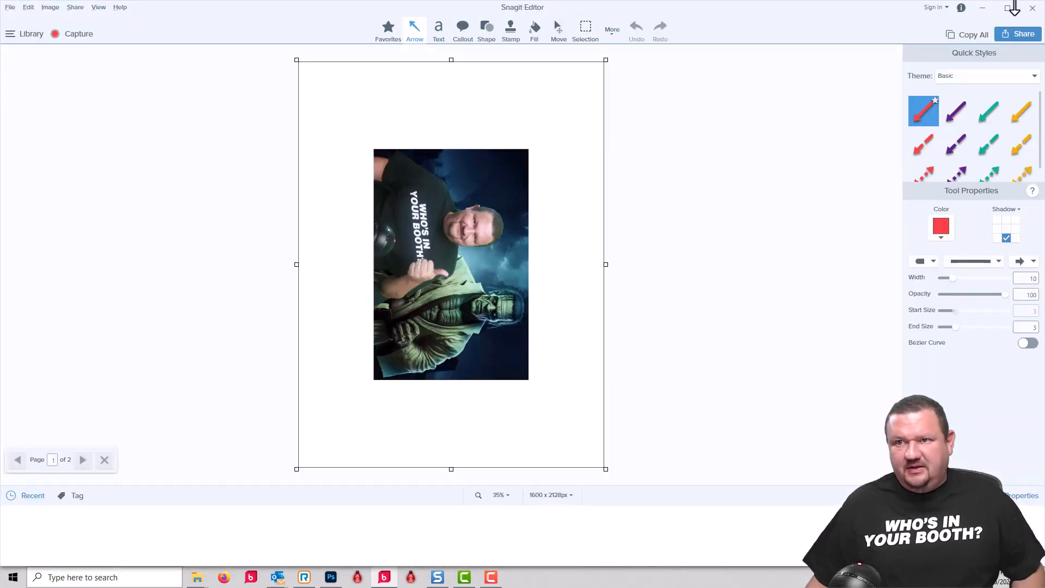
{"action": "left_click", "coordinate": [983, 8]}
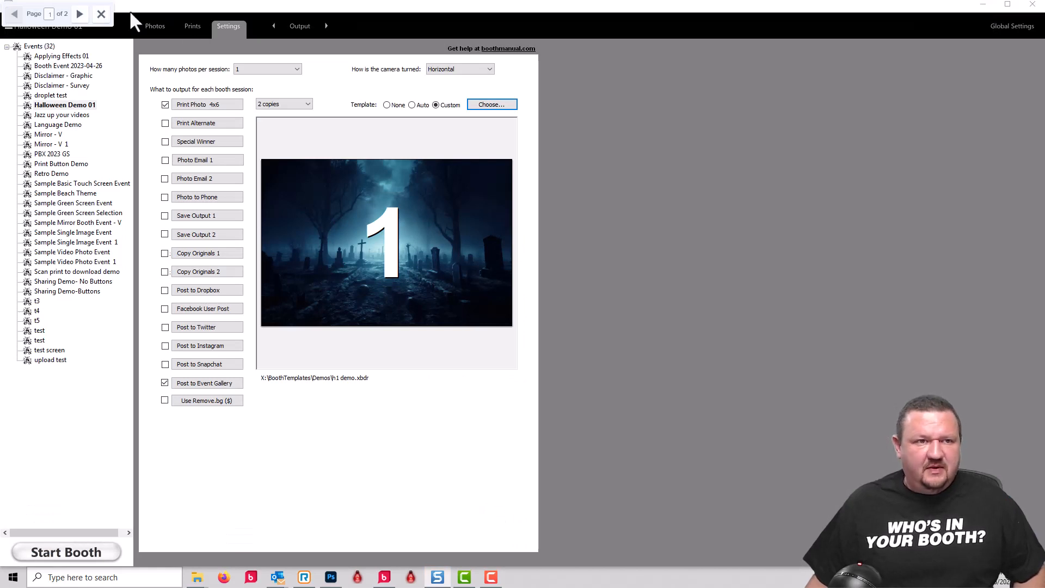
{"action": "left_click", "coordinate": [102, 14]}
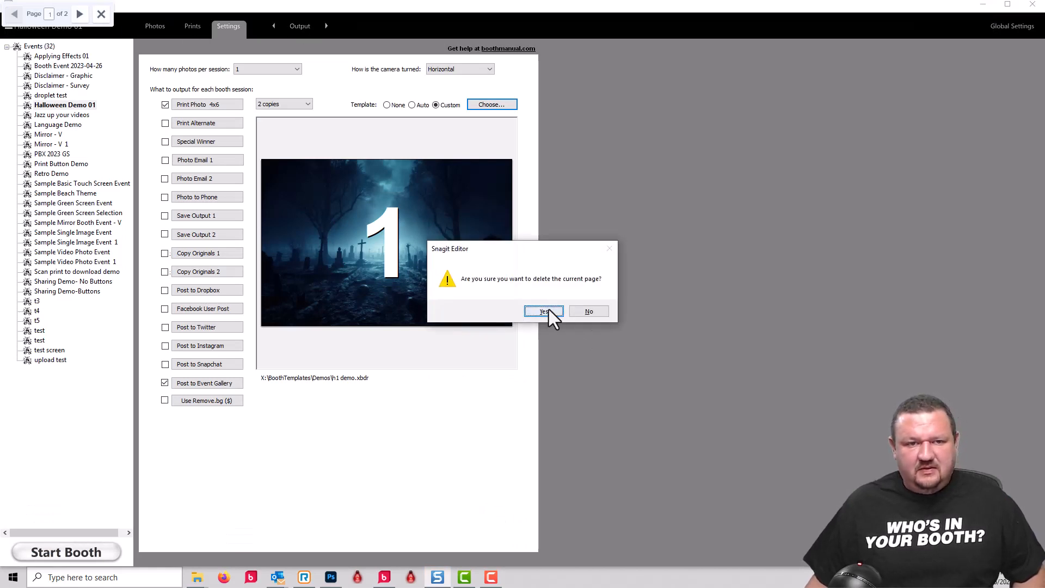
{"action": "left_click", "coordinate": [544, 312]}
- Open the event's Device Control settings and run the booth to preview the attract video and its start screen
{"action": "left_click", "coordinate": [291, 25]}
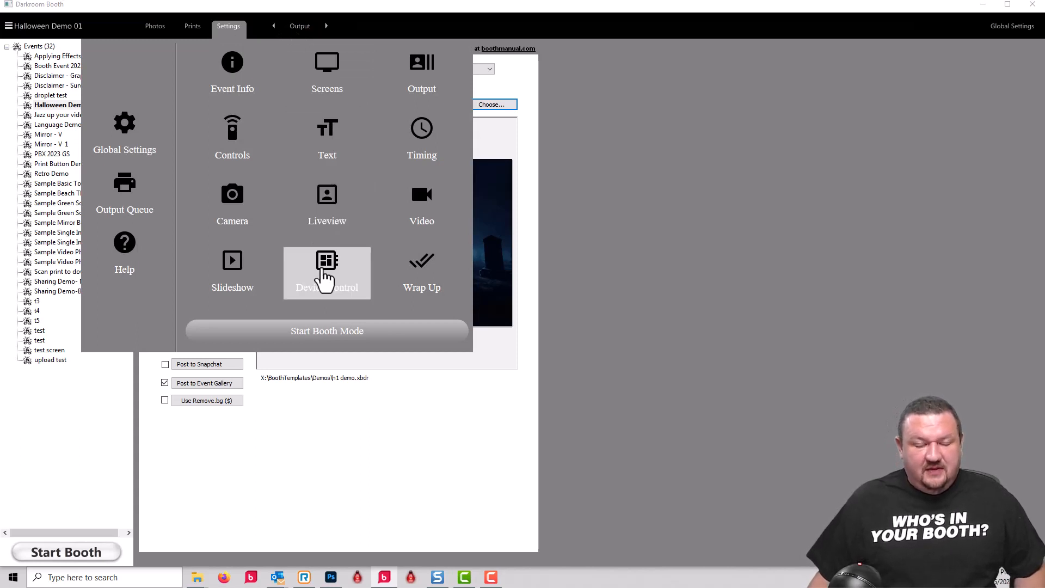
{"action": "left_click", "coordinate": [325, 277]}
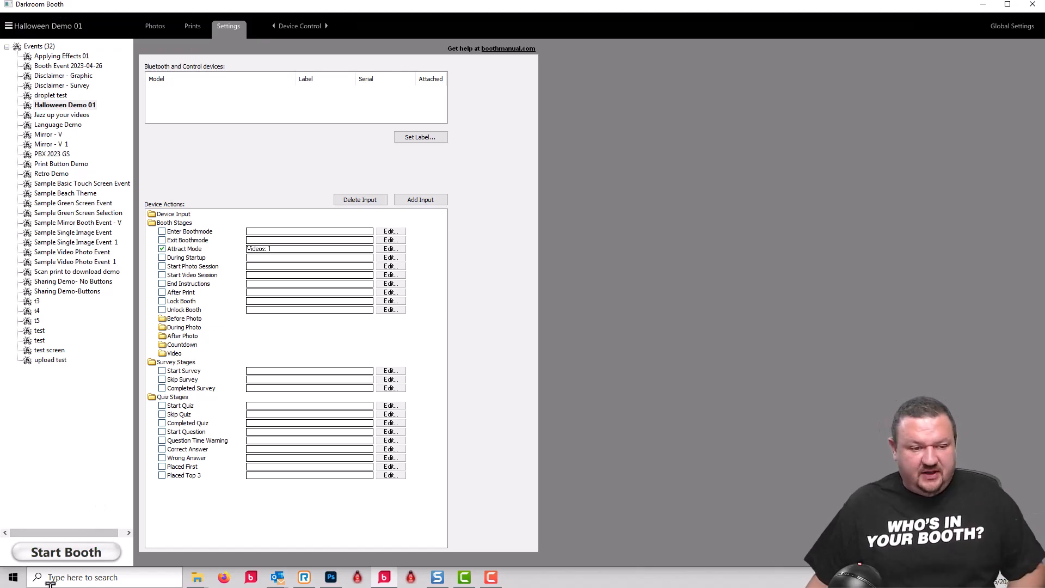
{"action": "left_click", "coordinate": [64, 552]}
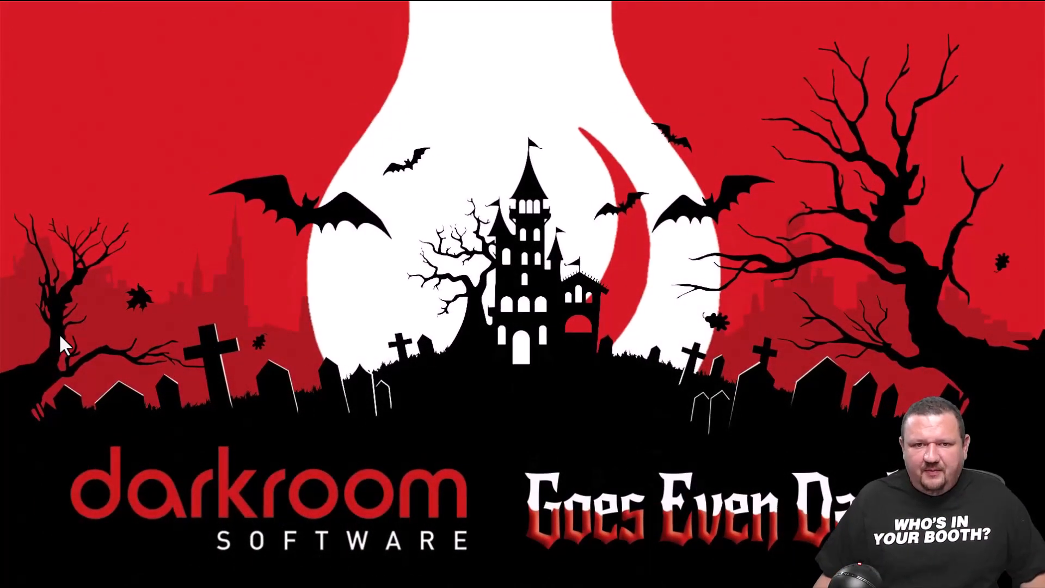
{"action": "left_click", "coordinate": [231, 102]}
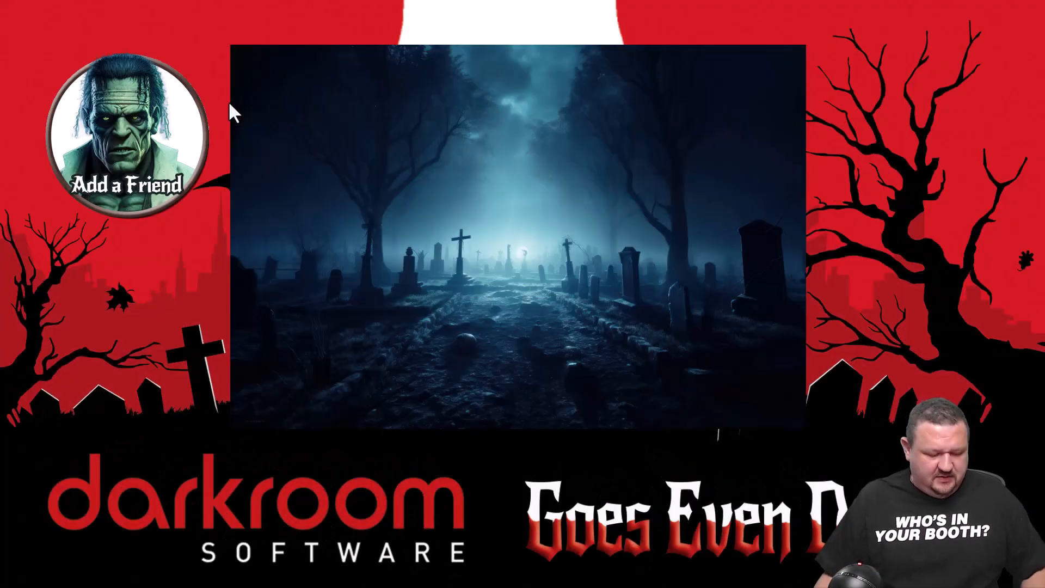
{"action": "key", "text": "Escape"}
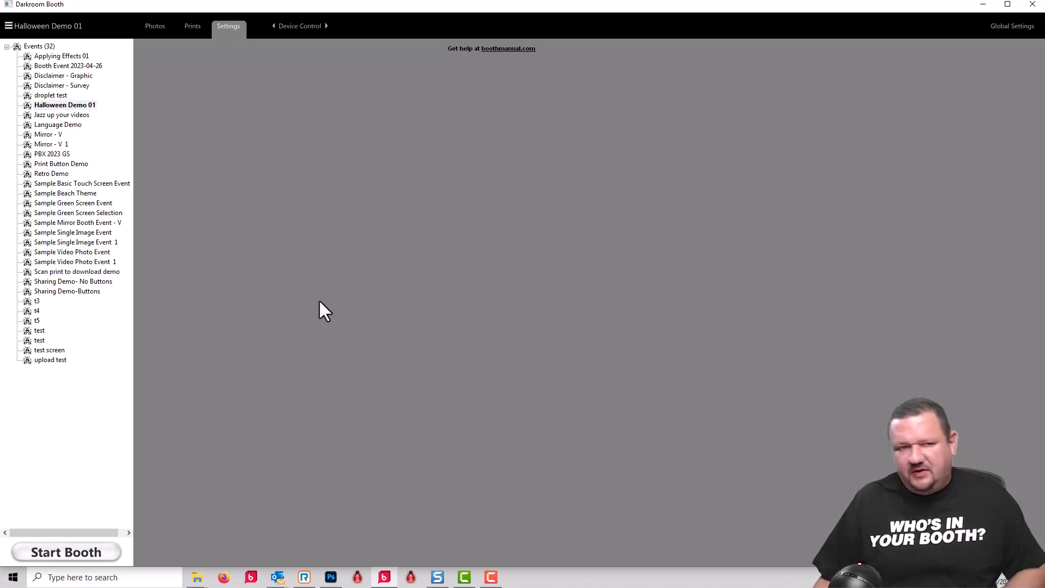
- Redisplay the Device Control settings and review Attract Mode's video action and its playback options
{"action": "left_click", "coordinate": [273, 26]}
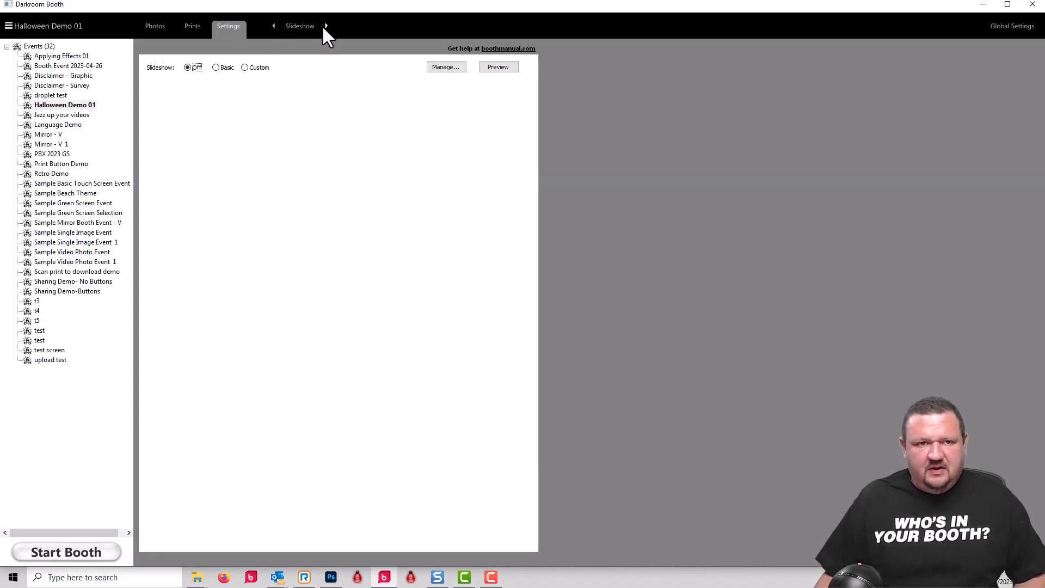
{"action": "left_click", "coordinate": [325, 26]}
{"action": "left_click", "coordinate": [292, 26]}
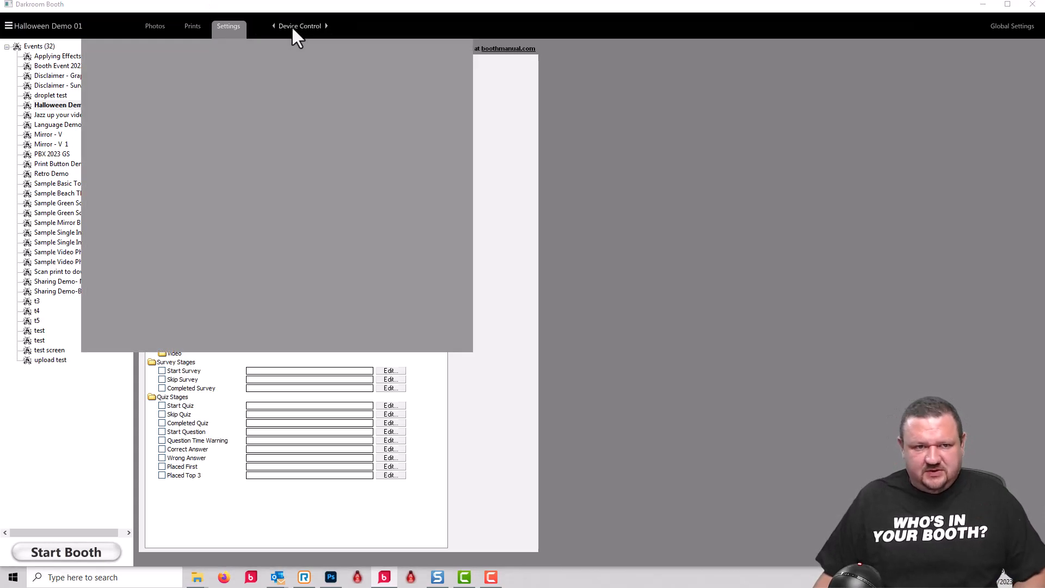
{"action": "left_click", "coordinate": [657, 247]}
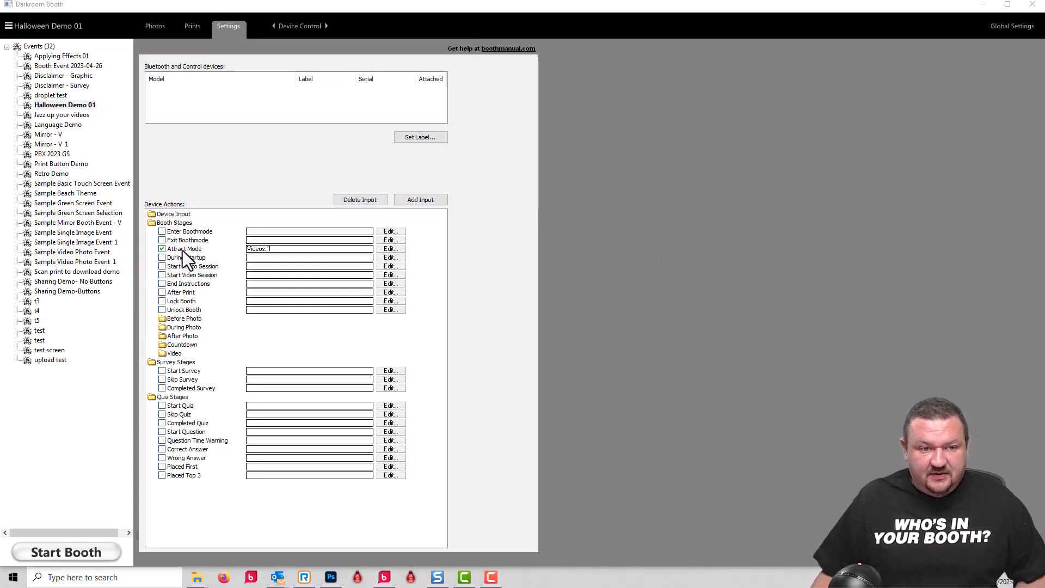
{"action": "left_click", "coordinate": [336, 248]}
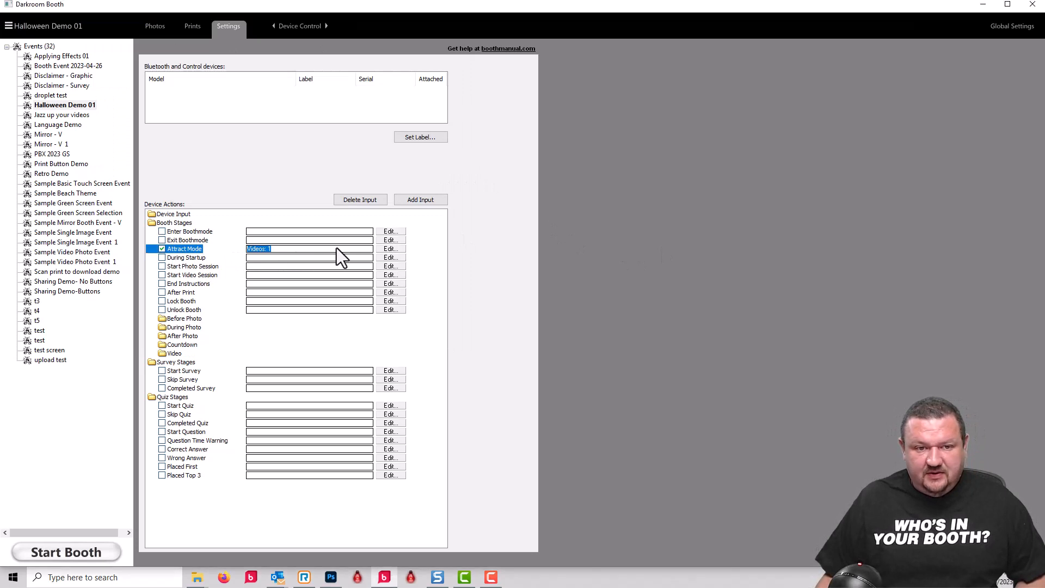
{"action": "left_click", "coordinate": [376, 249]}
{"action": "left_click", "coordinate": [671, 220]}
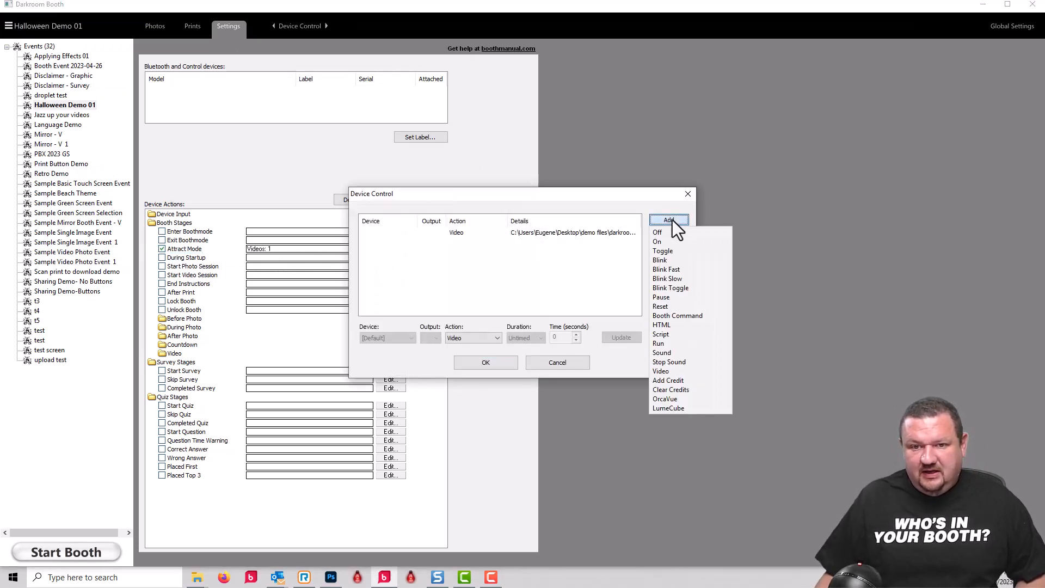
{"action": "left_click", "coordinate": [658, 372]}
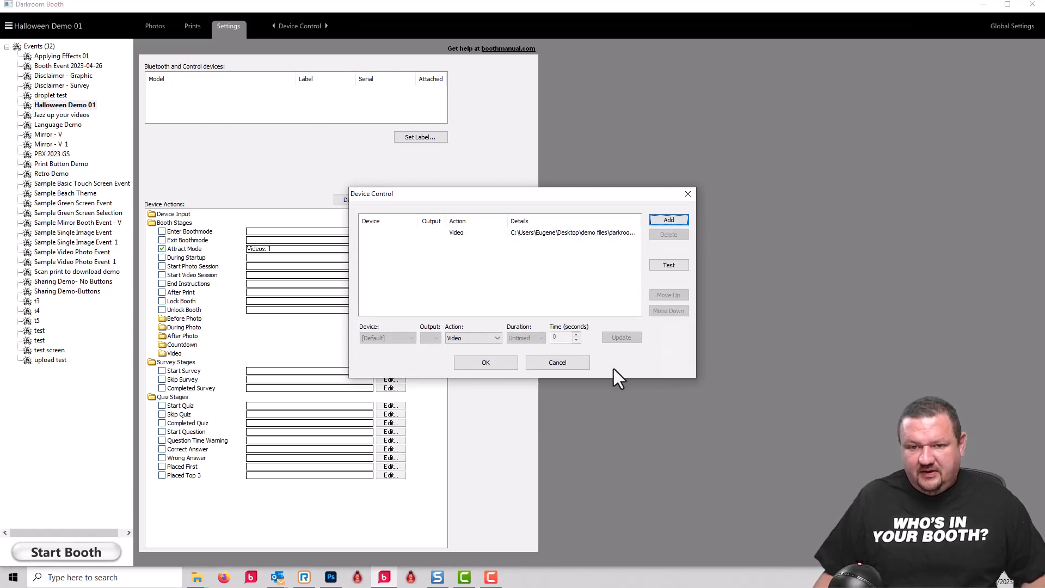
{"action": "left_click", "coordinate": [579, 234]}
{"action": "left_click", "coordinate": [620, 338]}
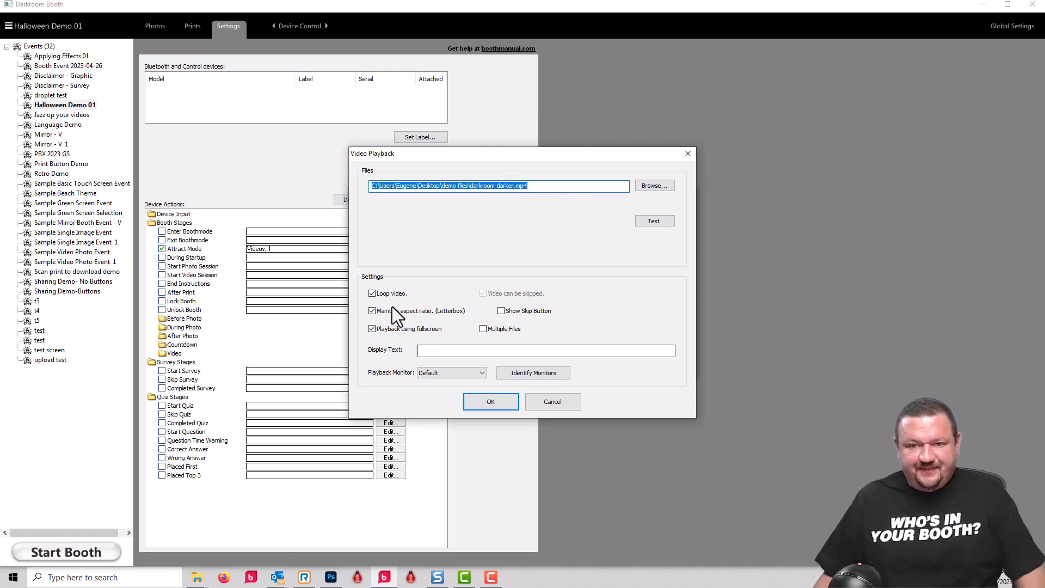
{"action": "key", "text": "Return"}
{"action": "left_click", "coordinate": [489, 363]}
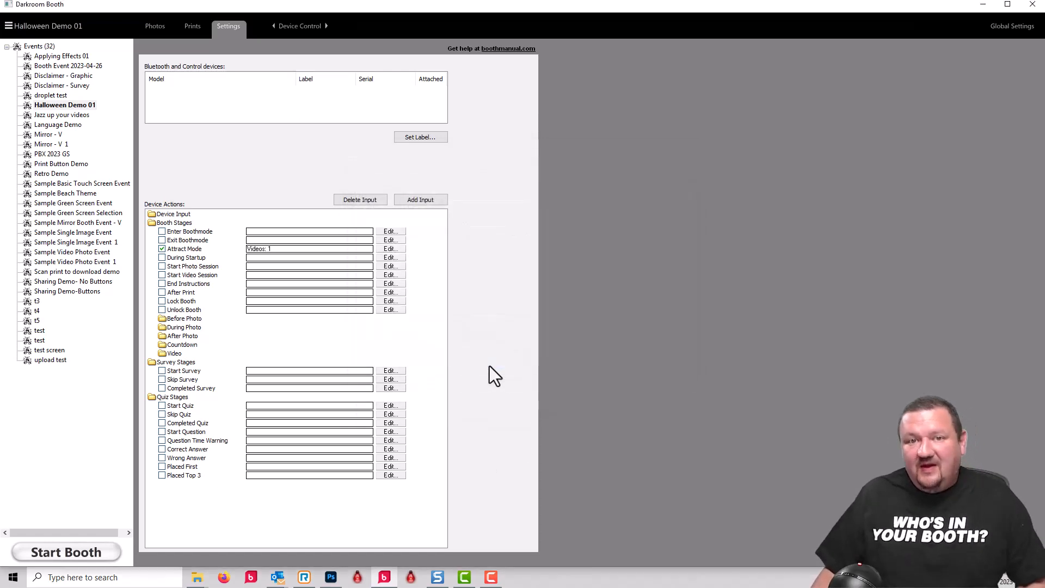